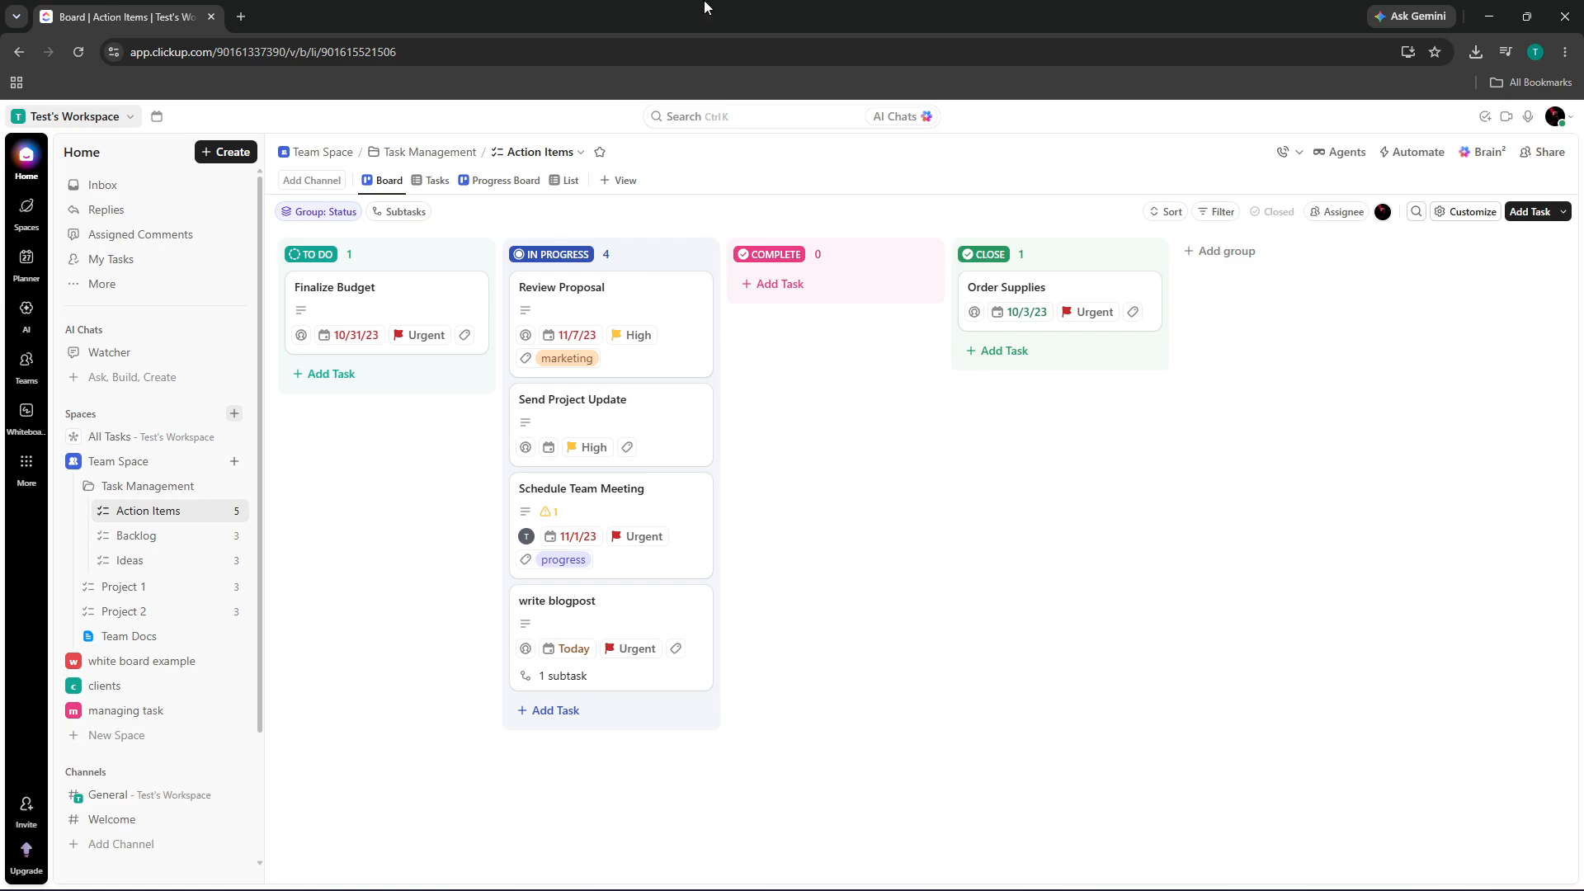
click(408, 51)
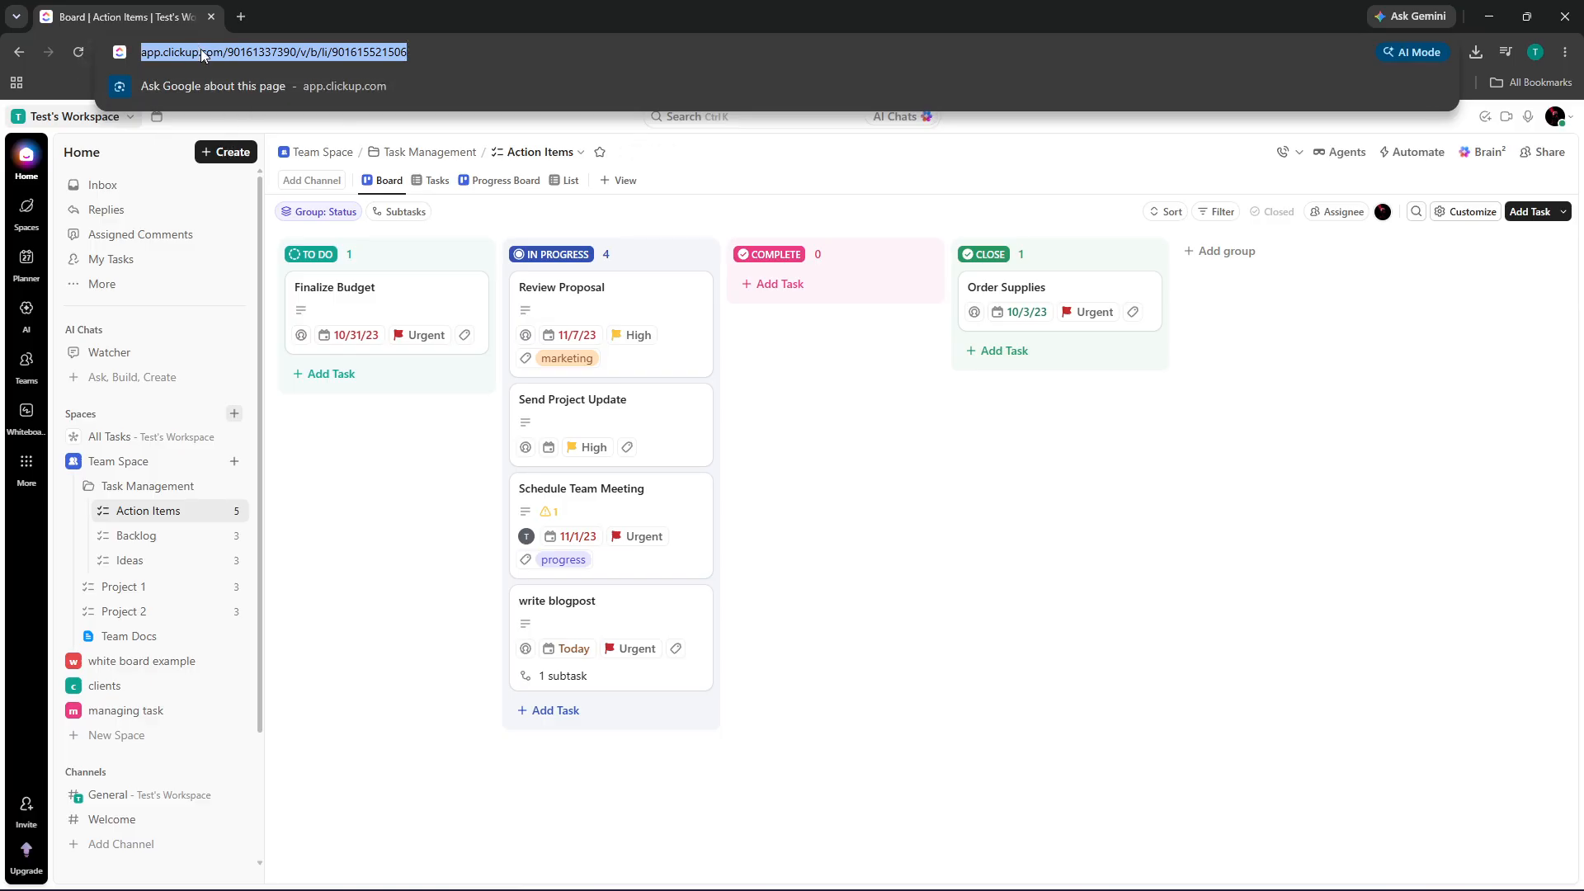
click(1197, 523)
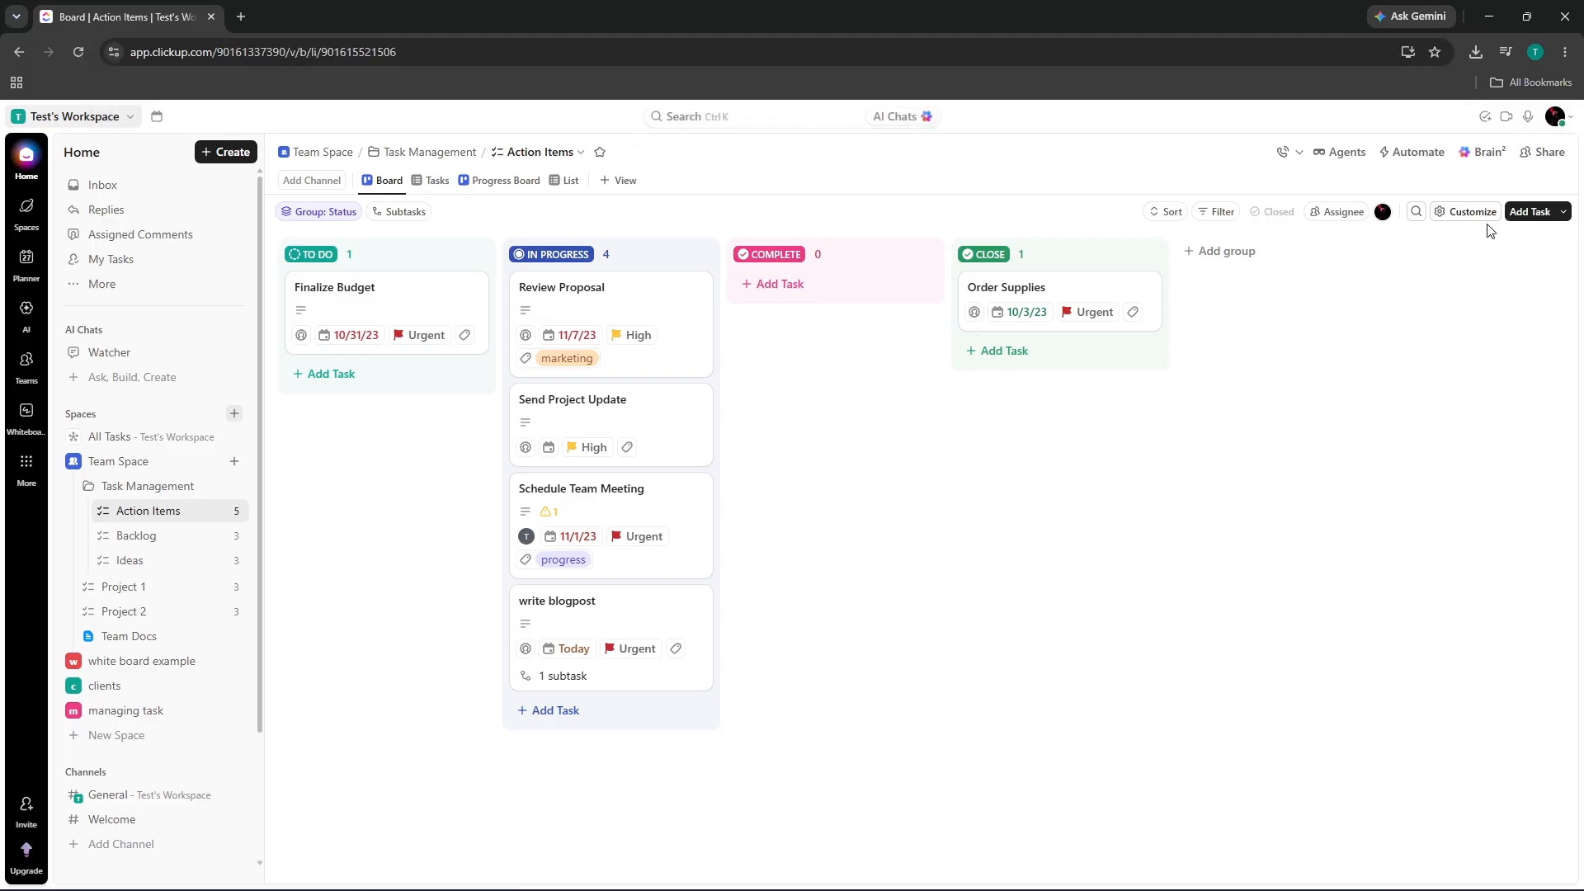
click(1560, 114)
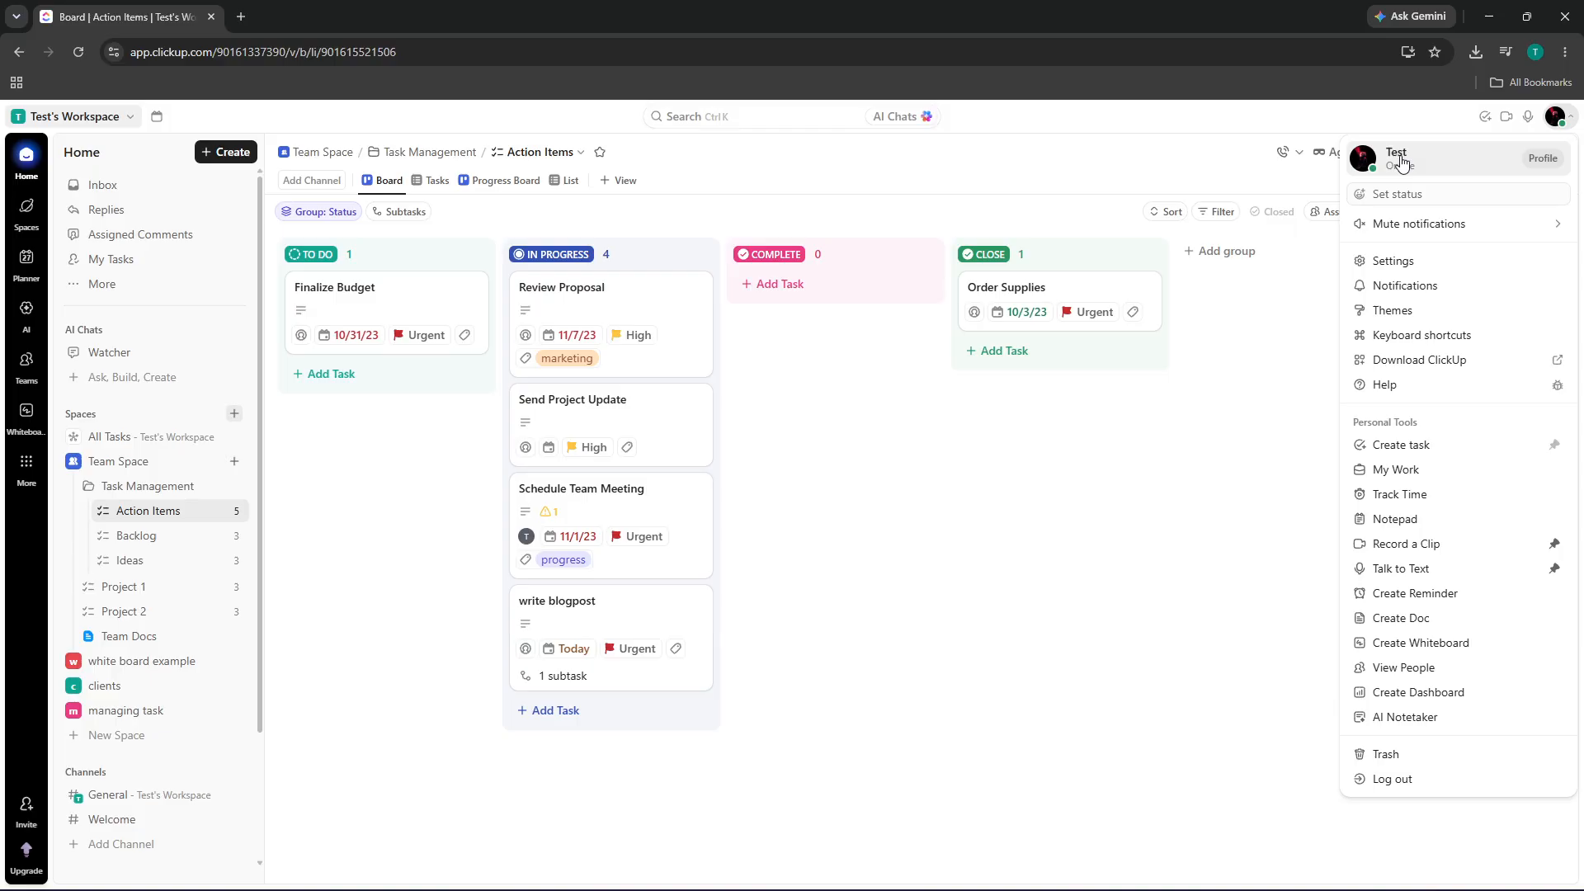
click(1110, 526)
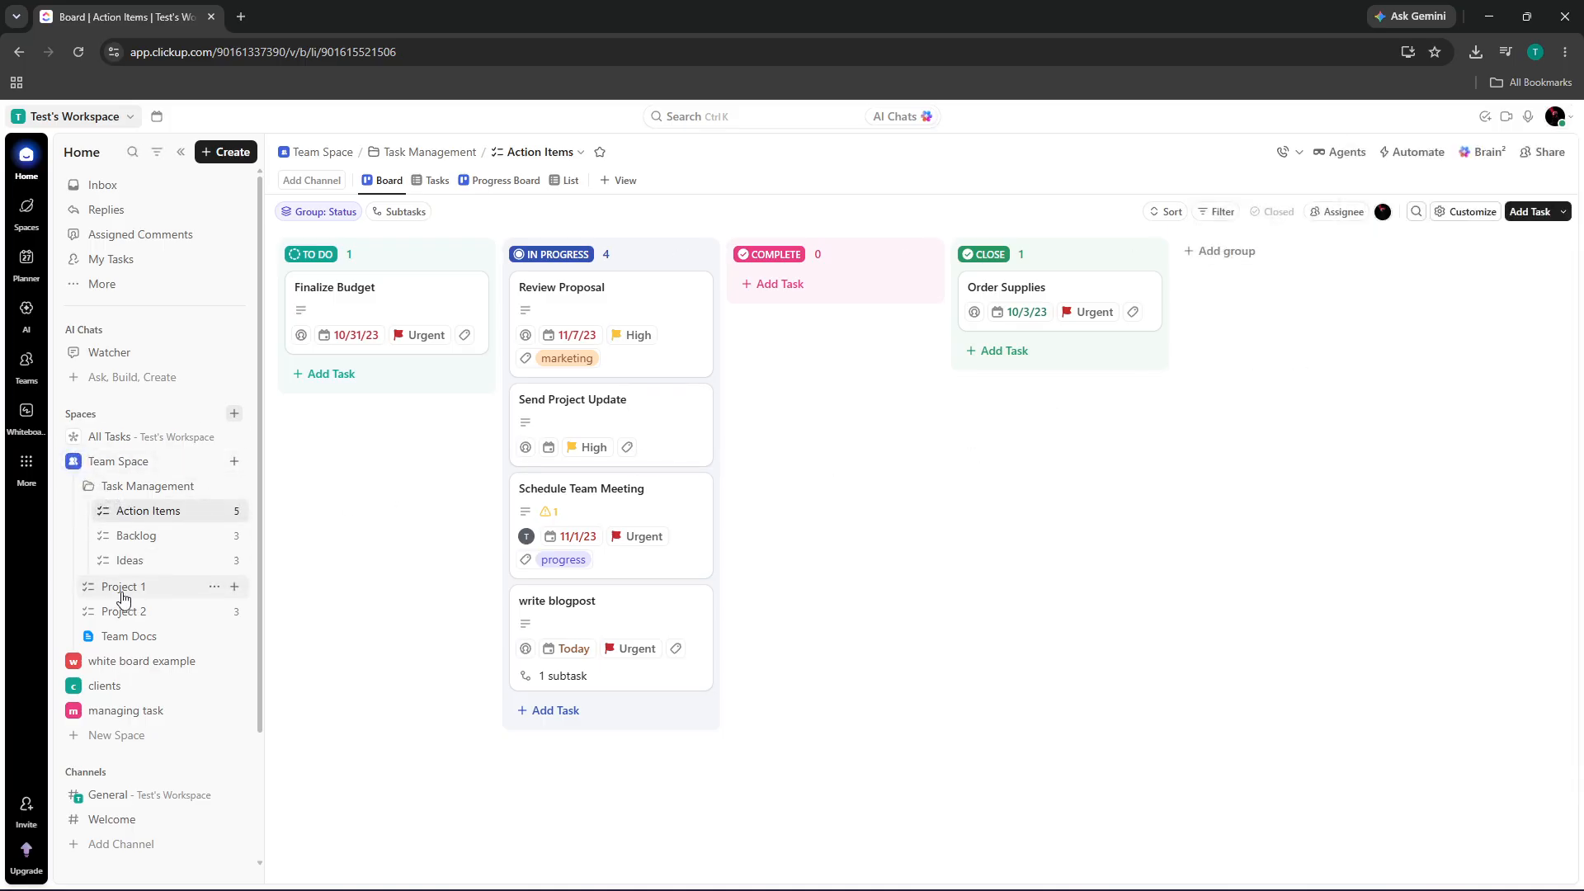
Step: Open the Task Management folder in Team Space to view its tasks
scroll(98, 627, down, 1)
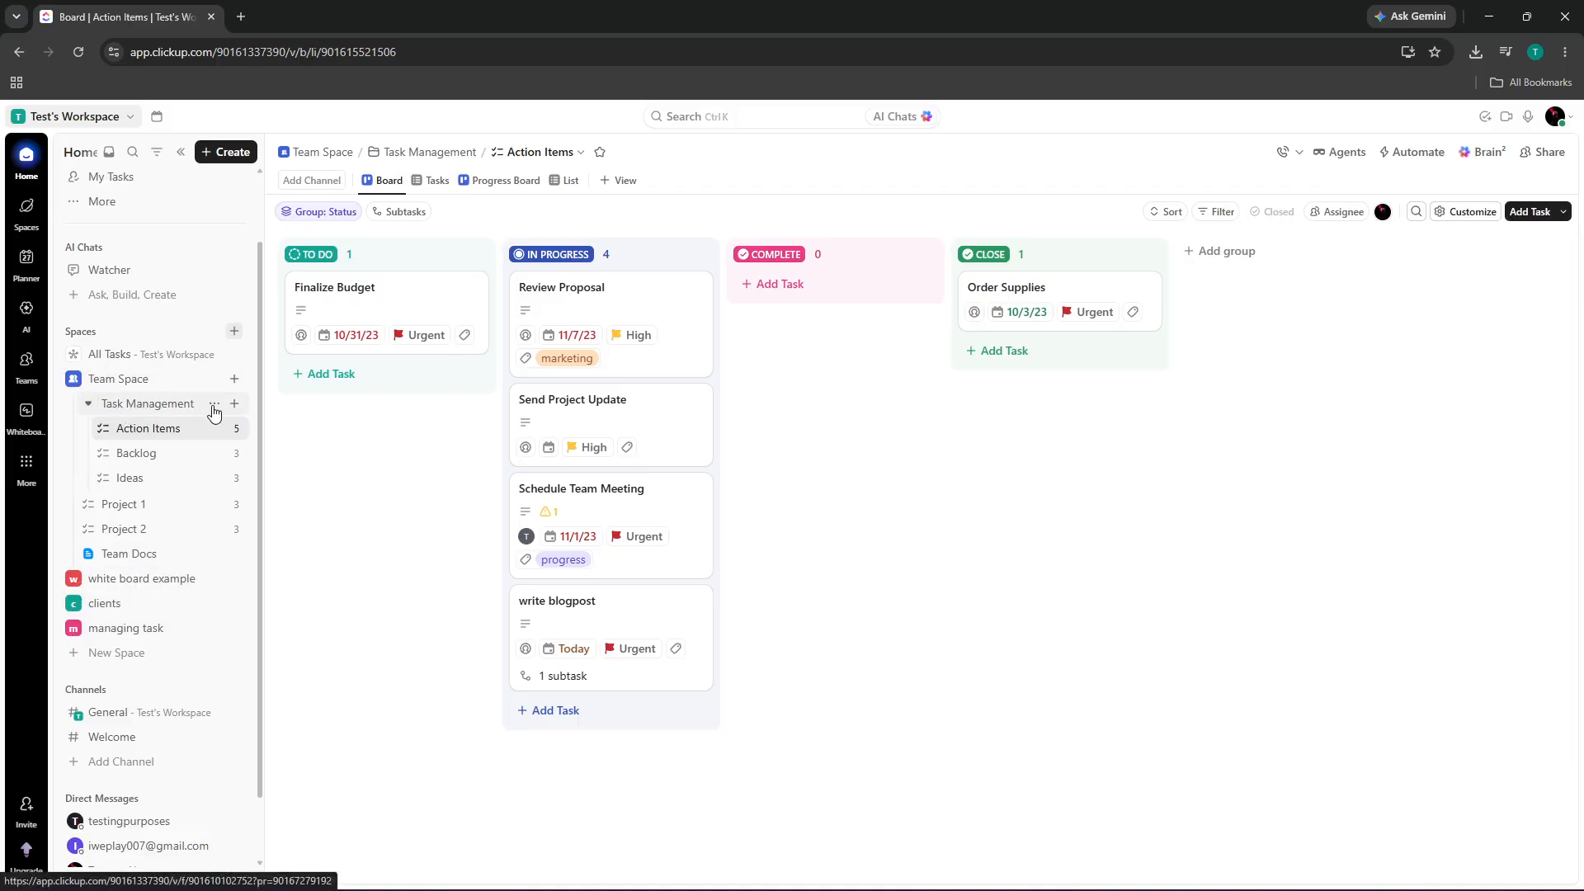
click(219, 407)
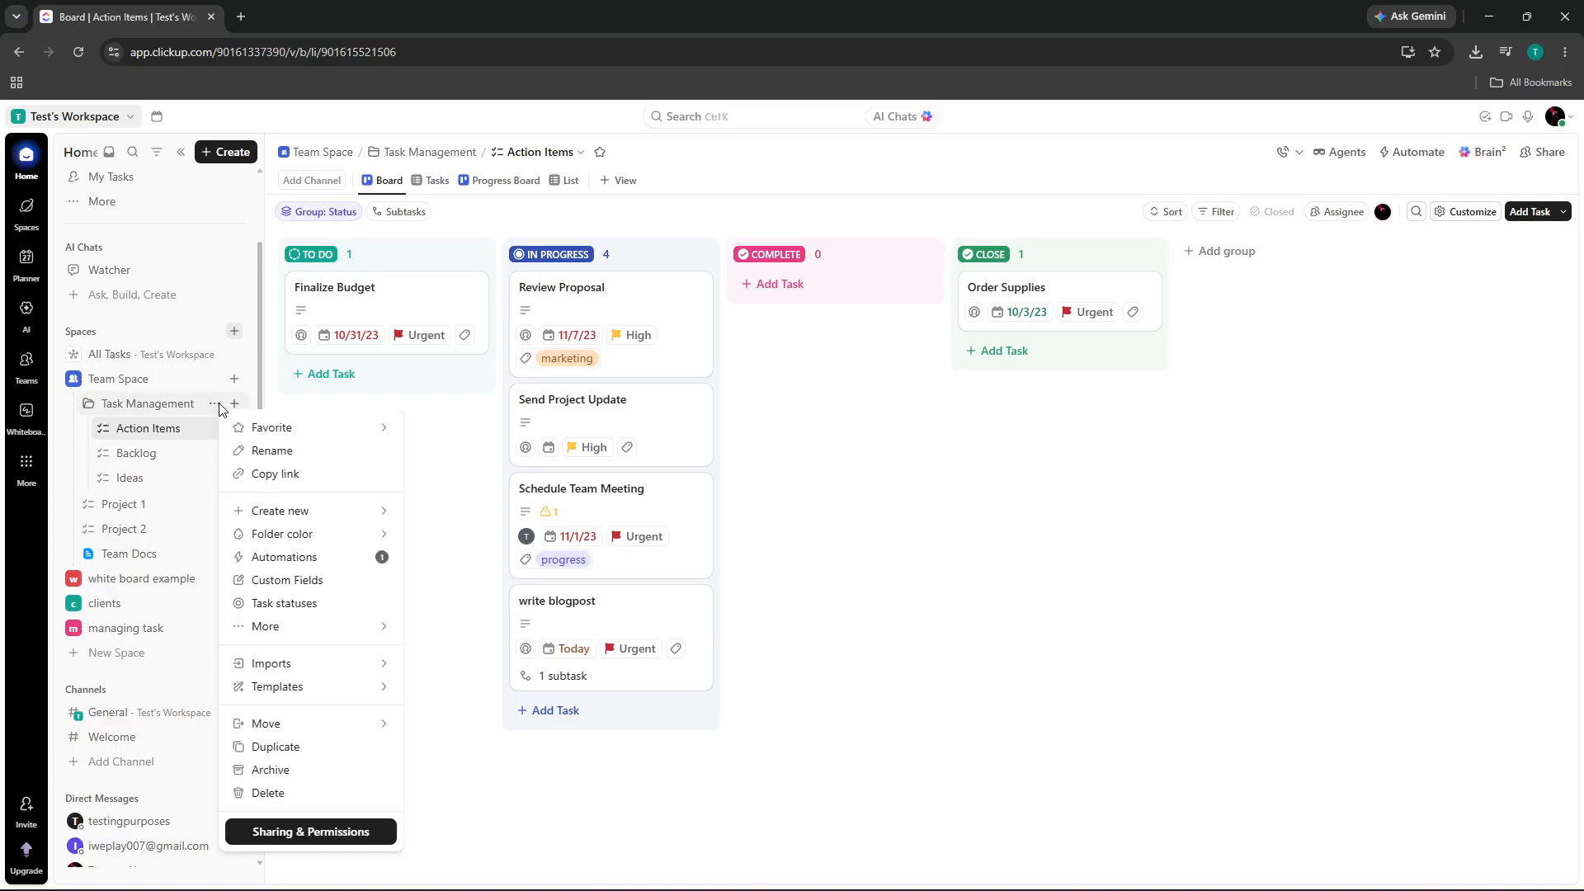
click(219, 407)
click(218, 407)
click(188, 406)
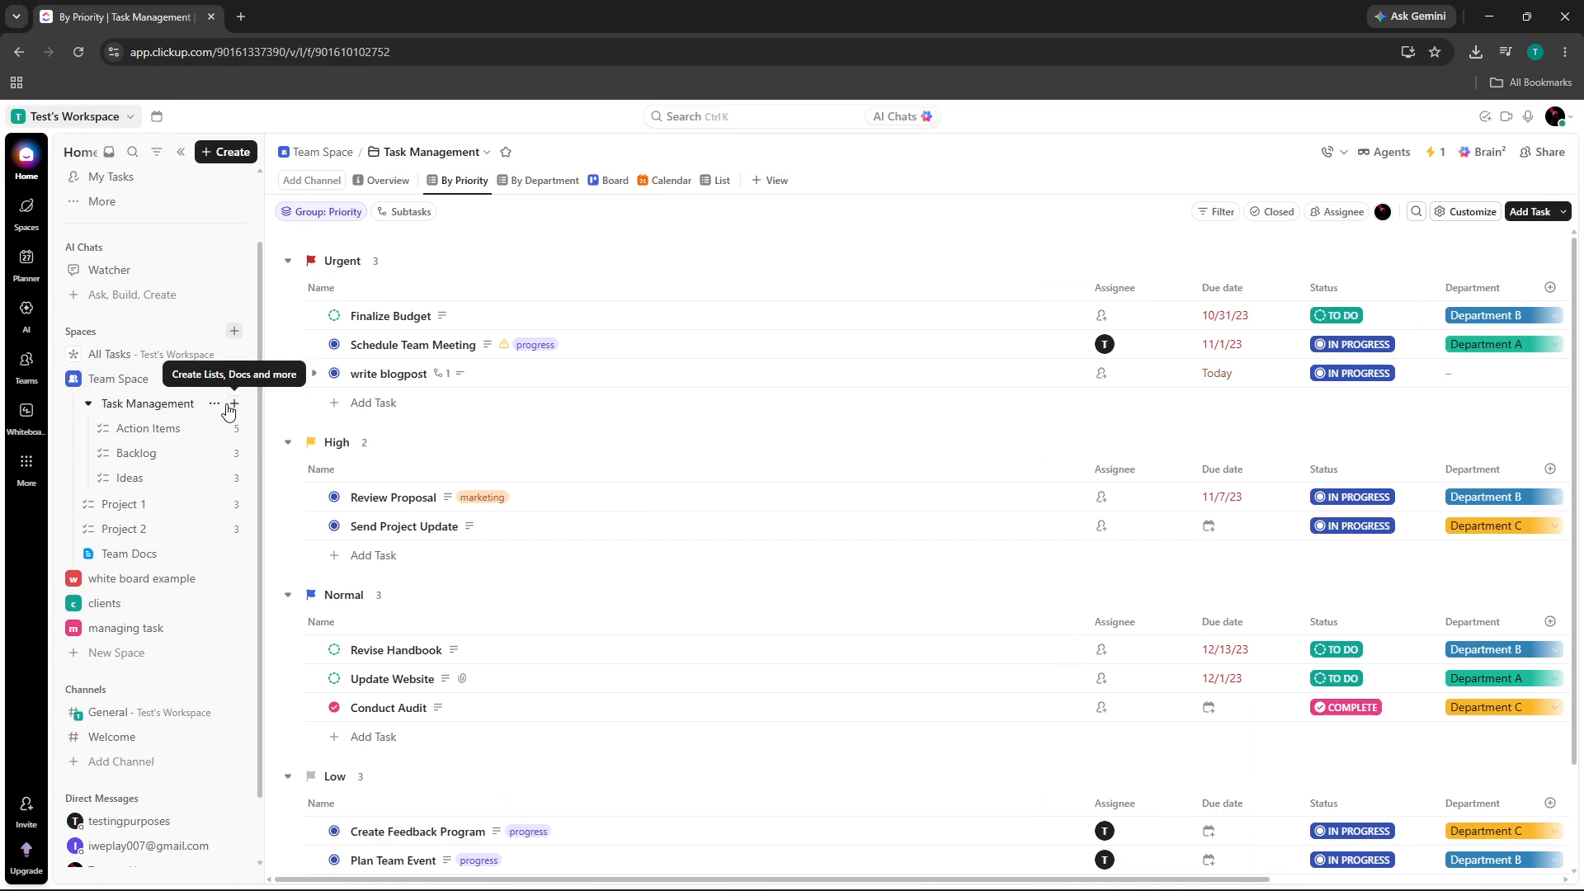
Step: Create a folder named "research" in Team Space, keeping the Space statuses
click(229, 405)
click(232, 381)
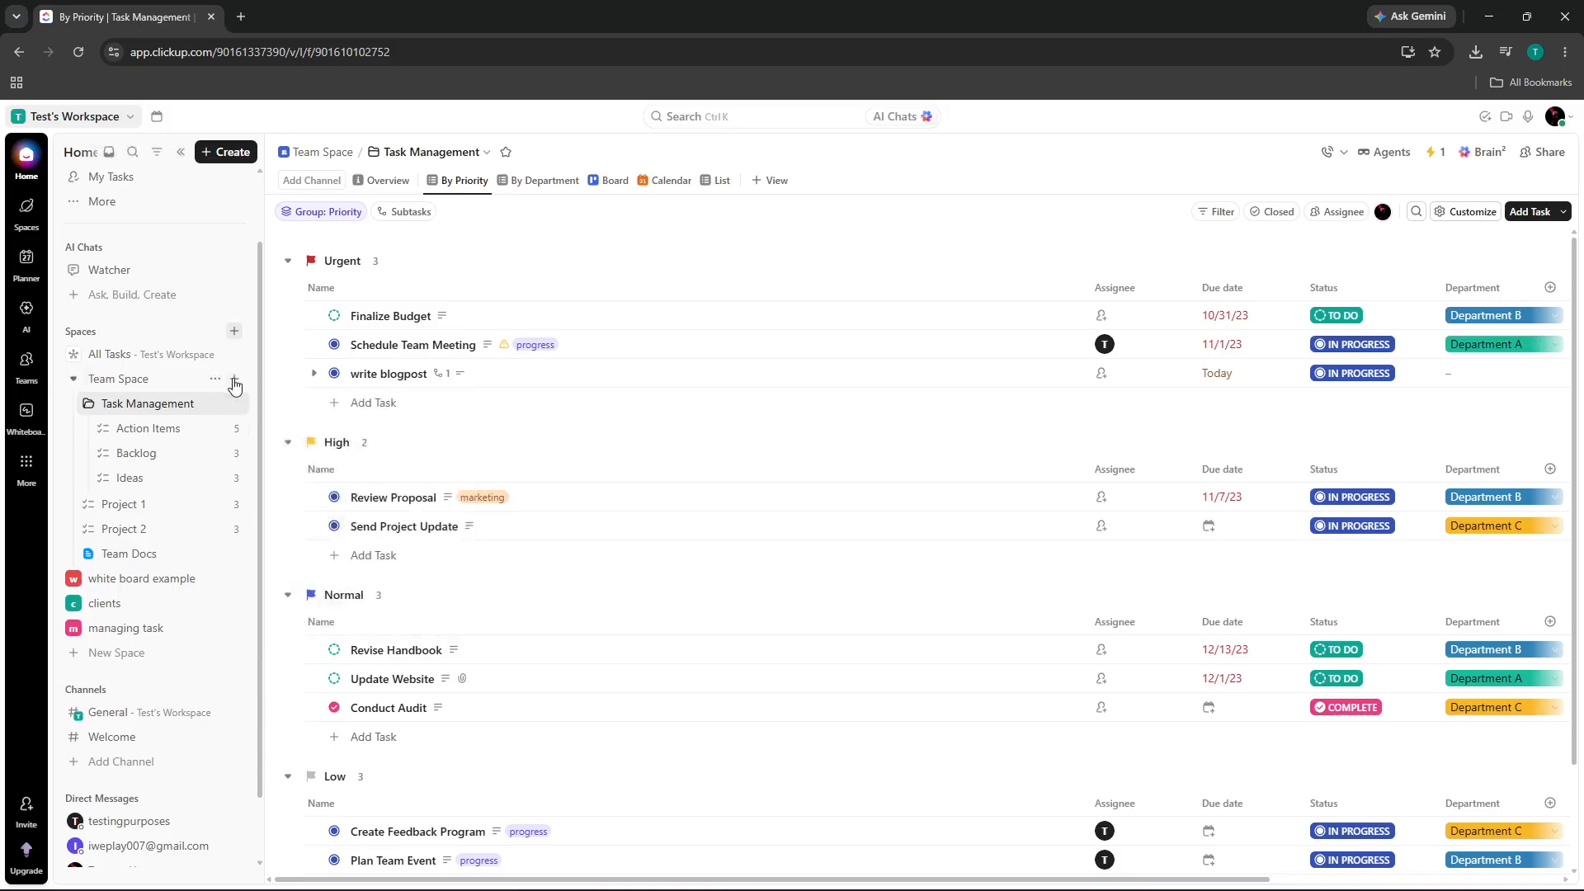
click(233, 382)
click(293, 451)
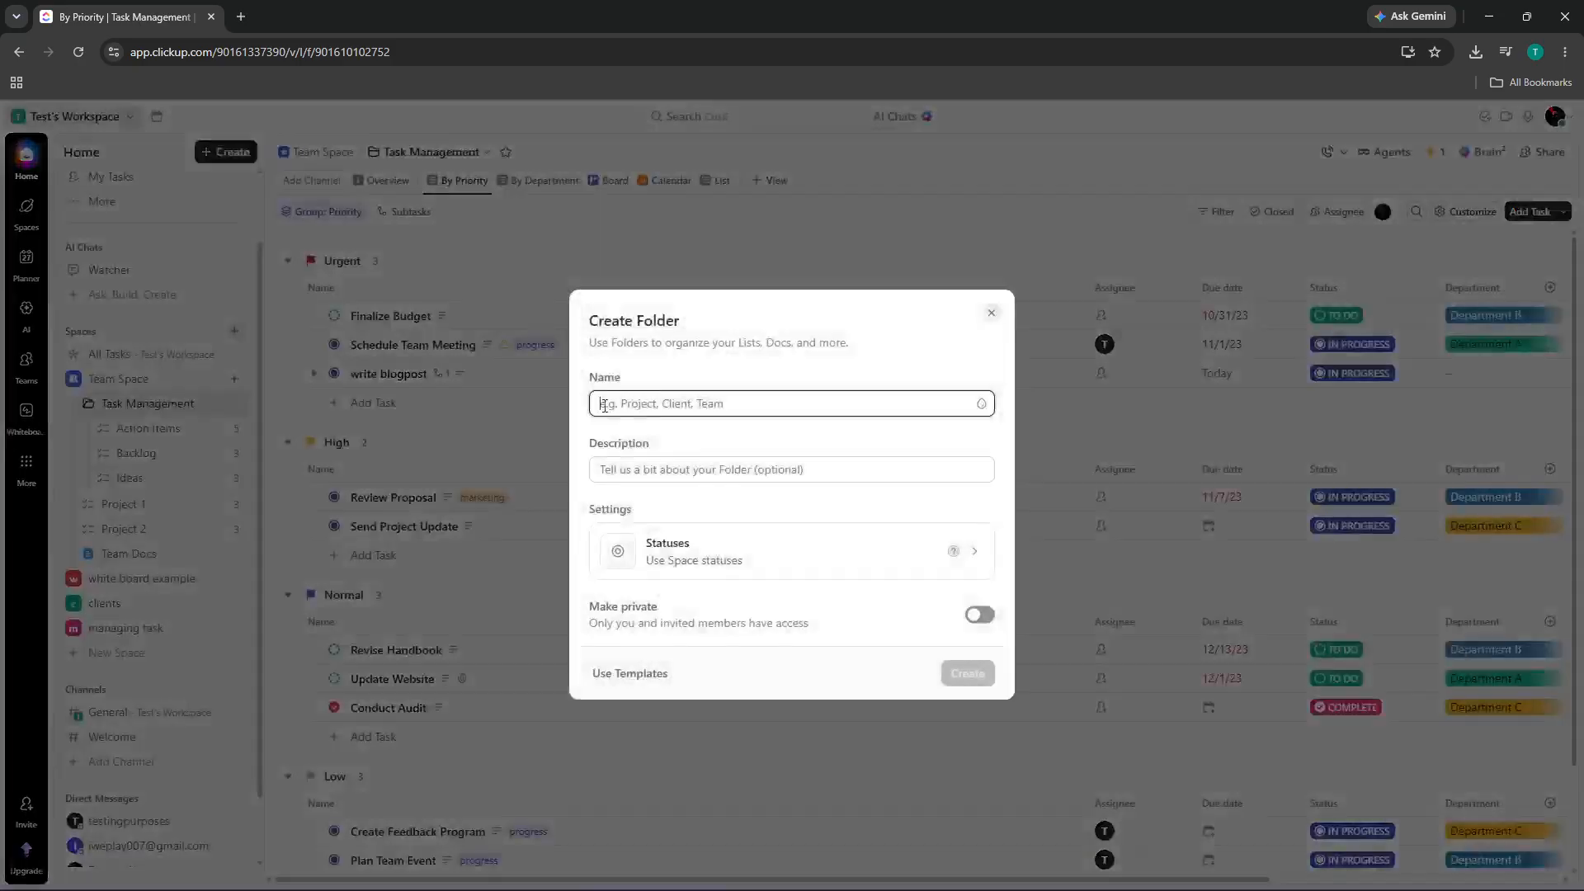
text(research)
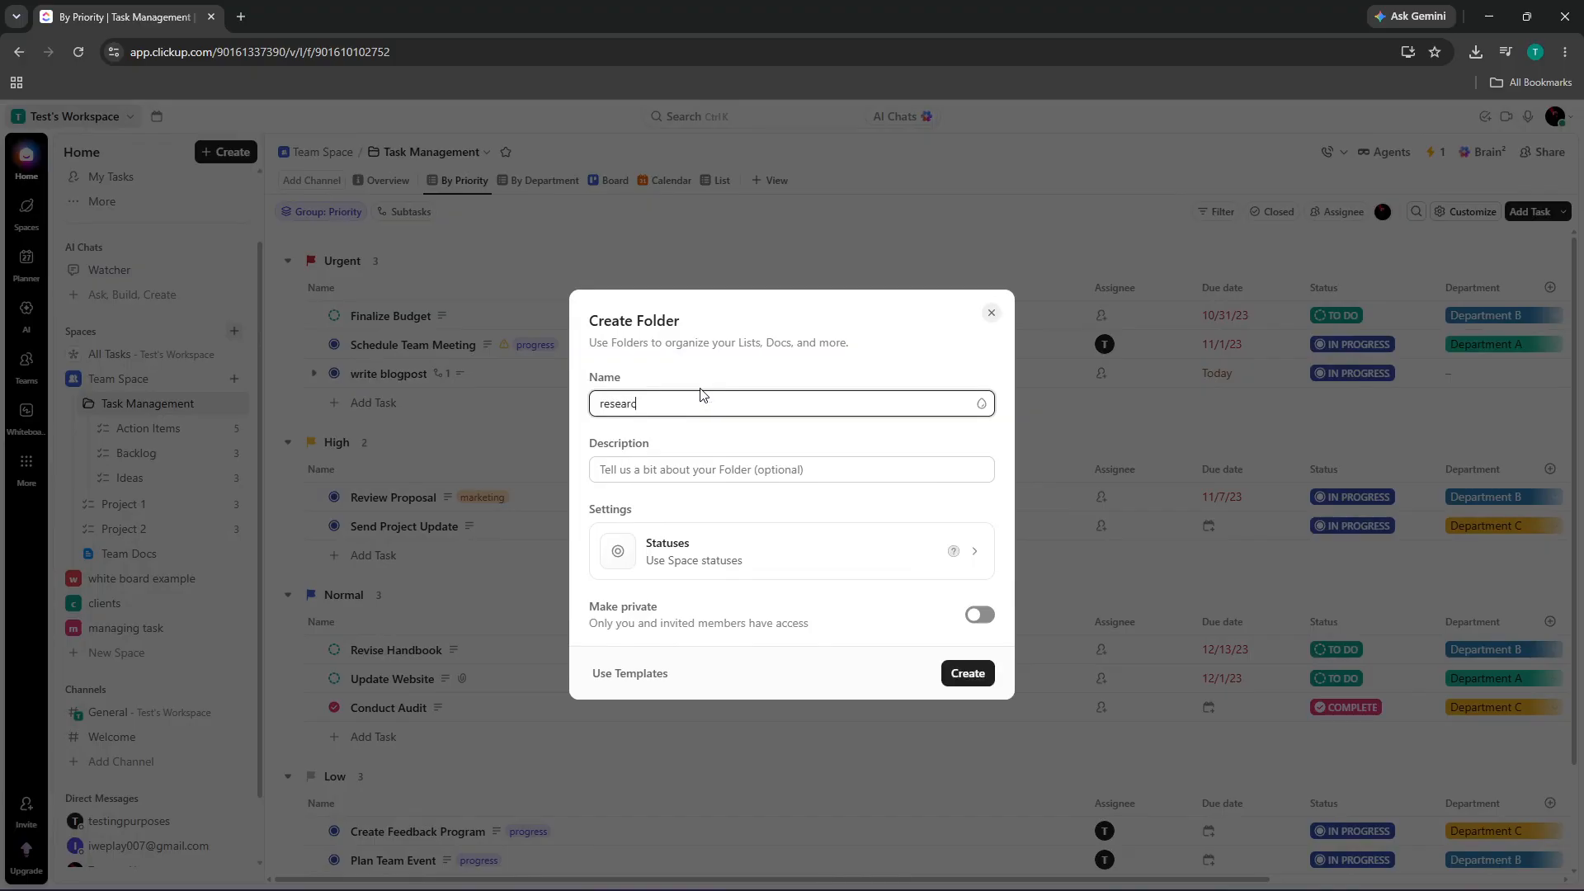
click(961, 673)
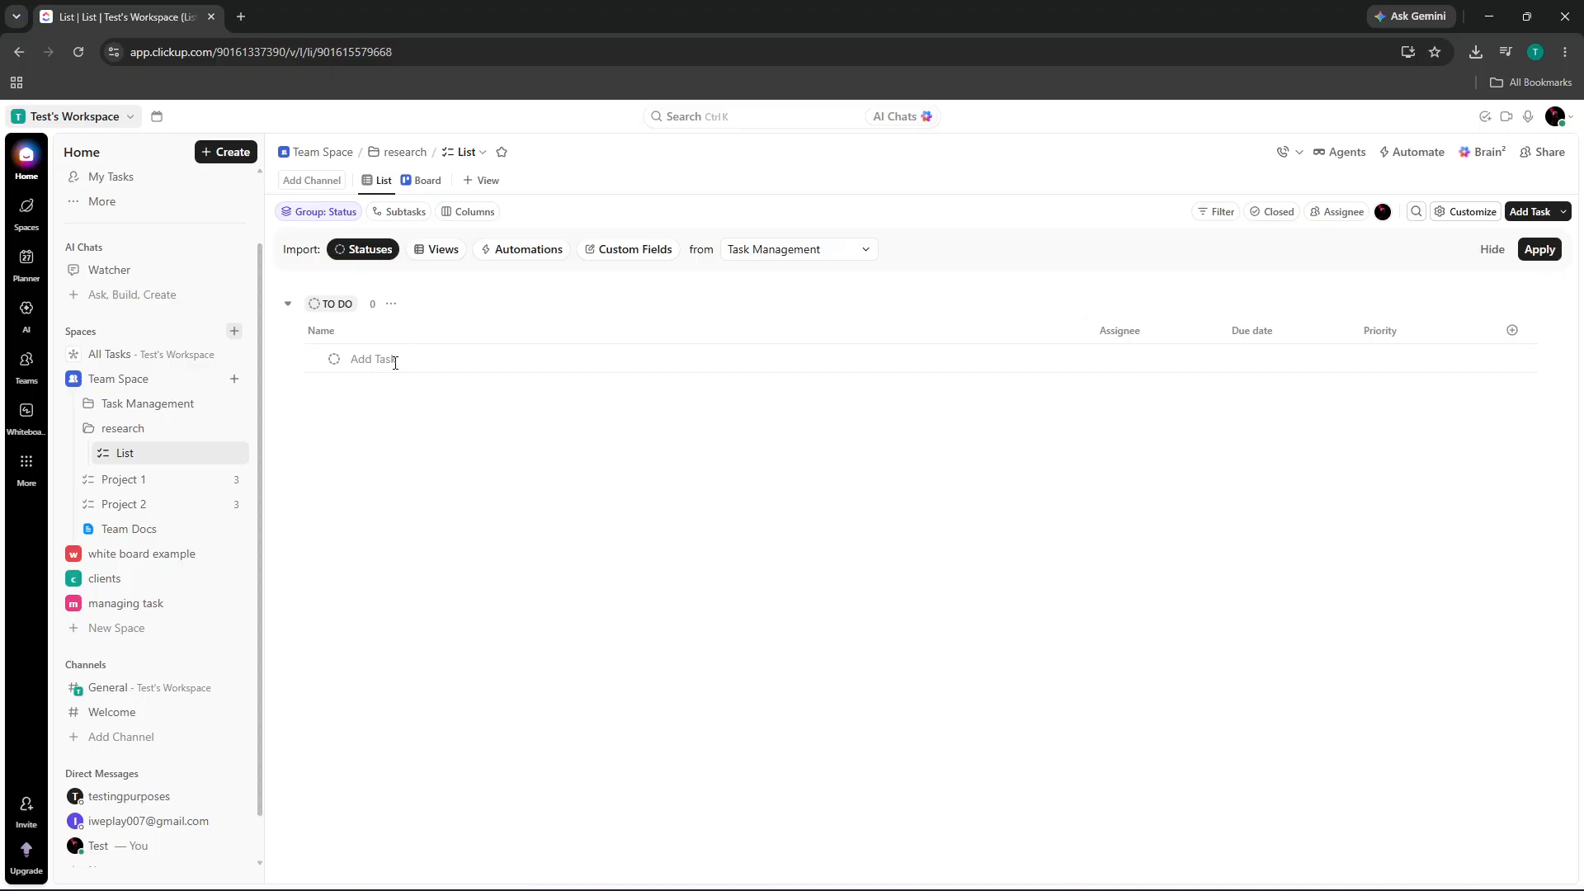
Step: Create another folder in Team Space, named "storage", with the default settings
click(234, 379)
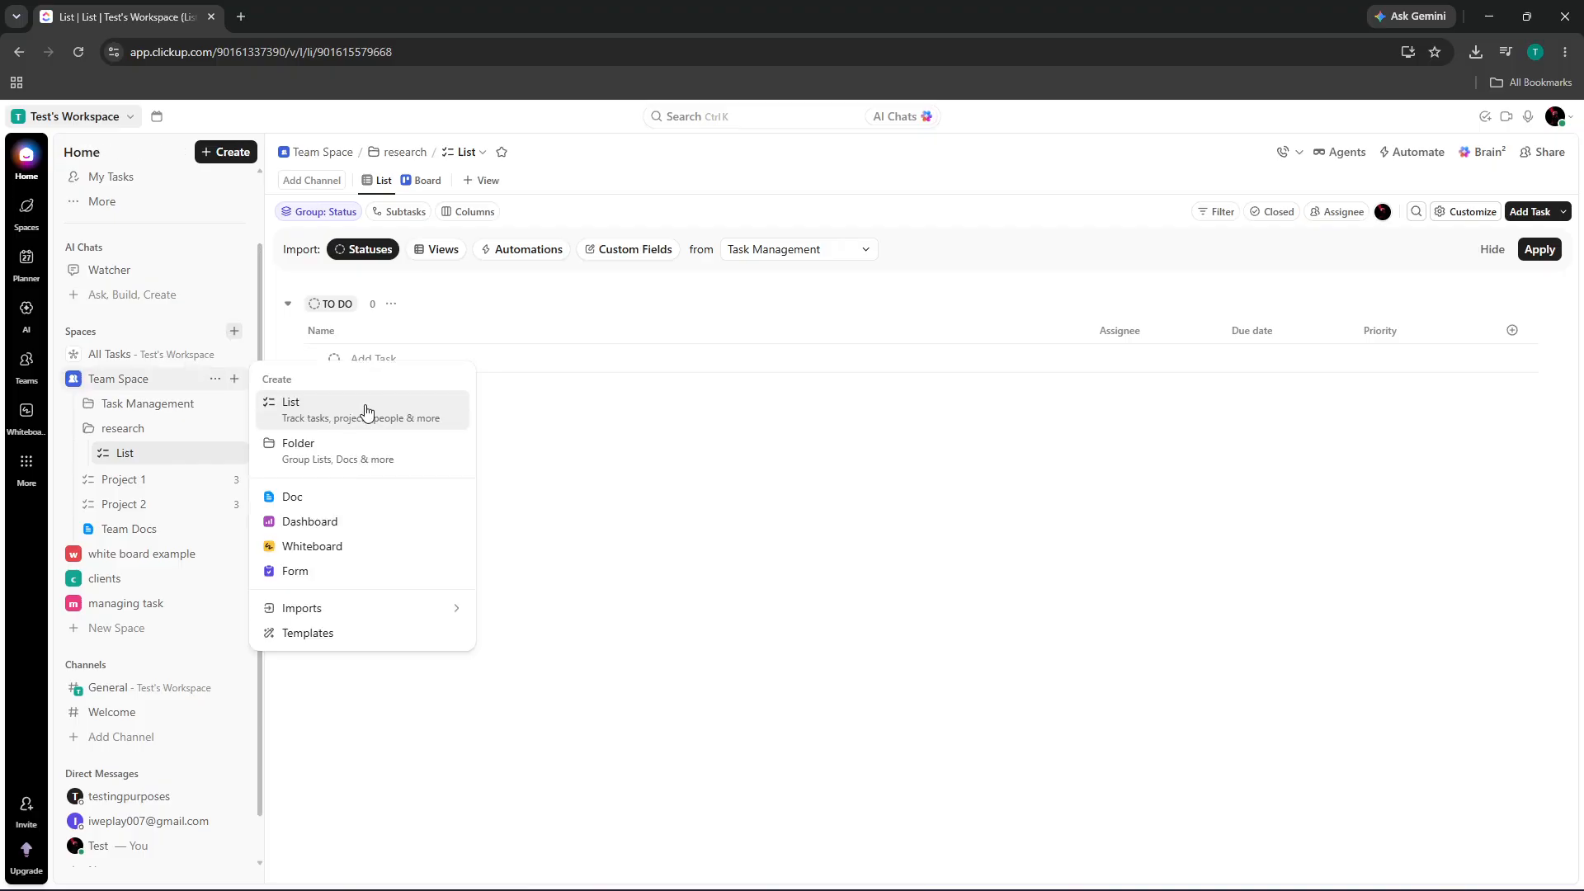
click(353, 450)
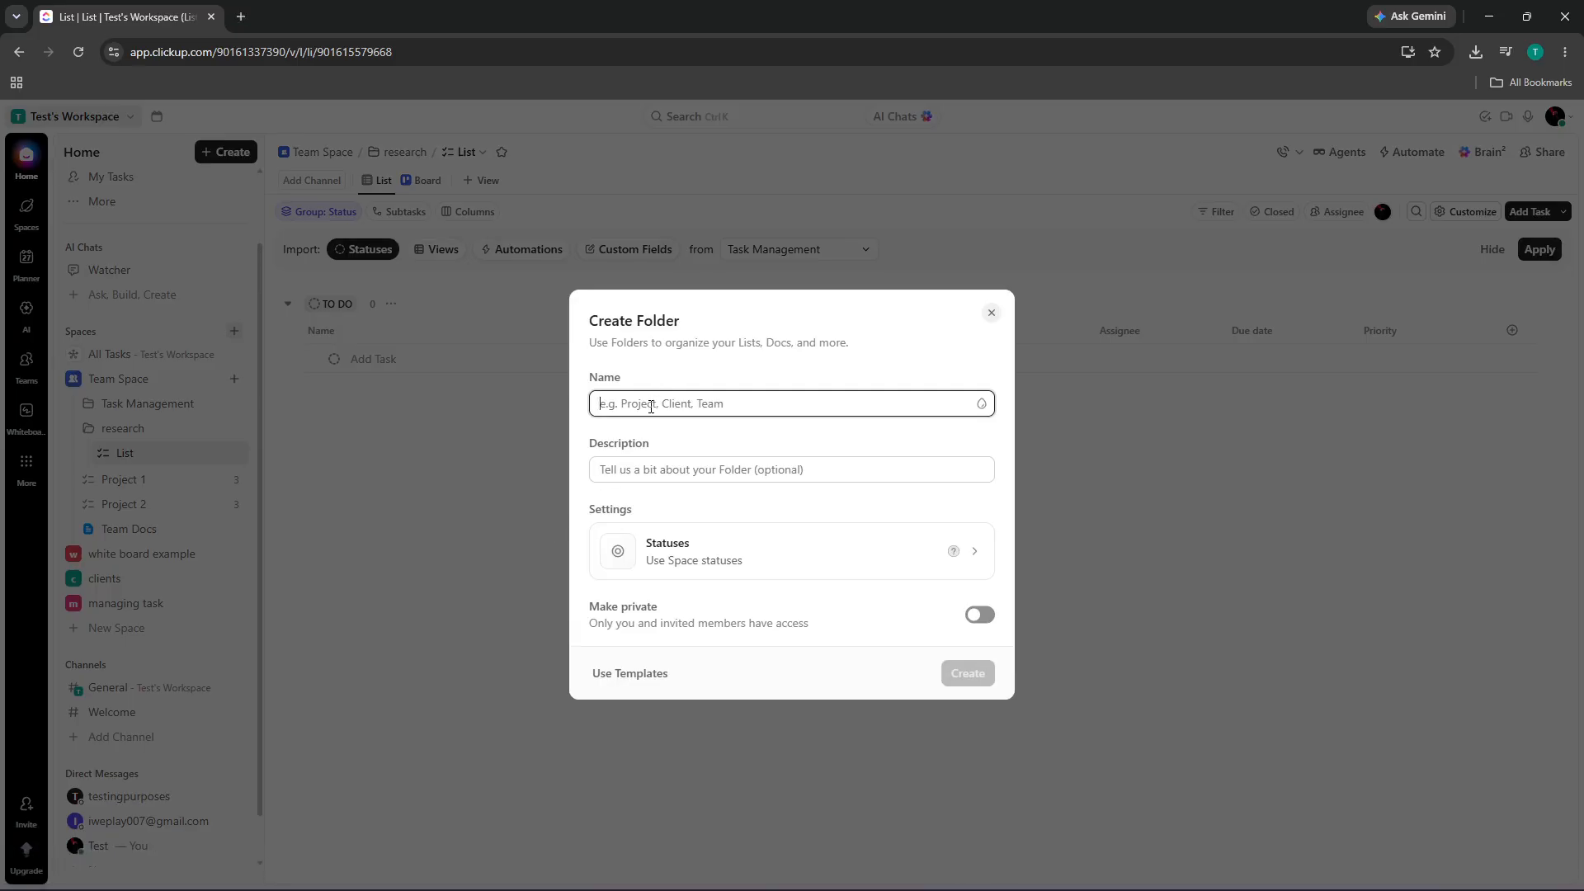
text(spa)
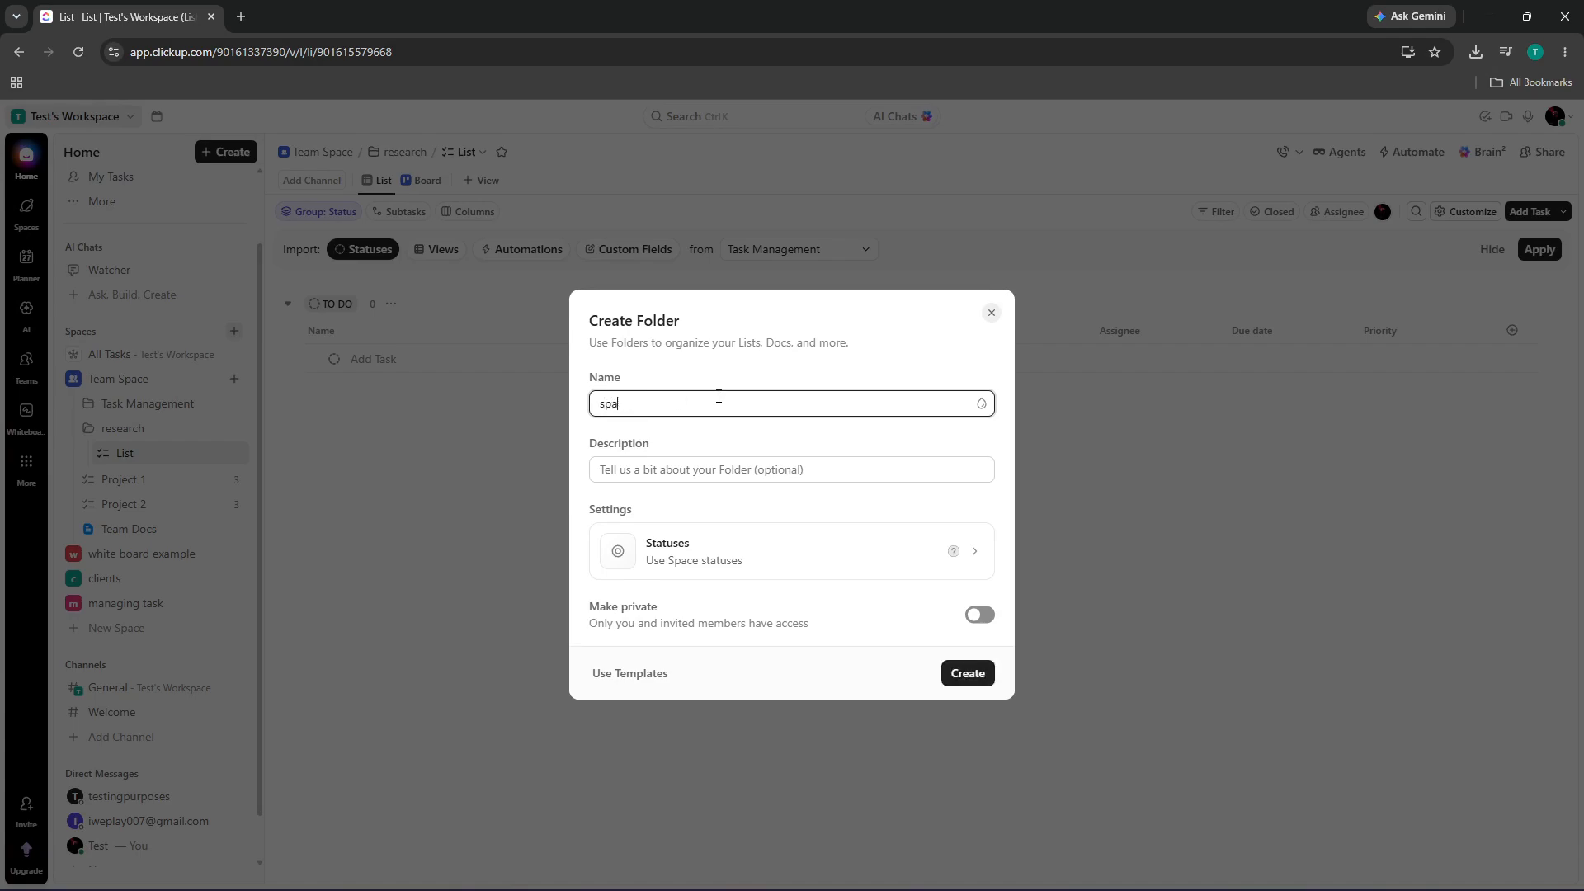
key(BackSpace)
key(BackSpace)
key(BackSpace)
text(st)
click(963, 673)
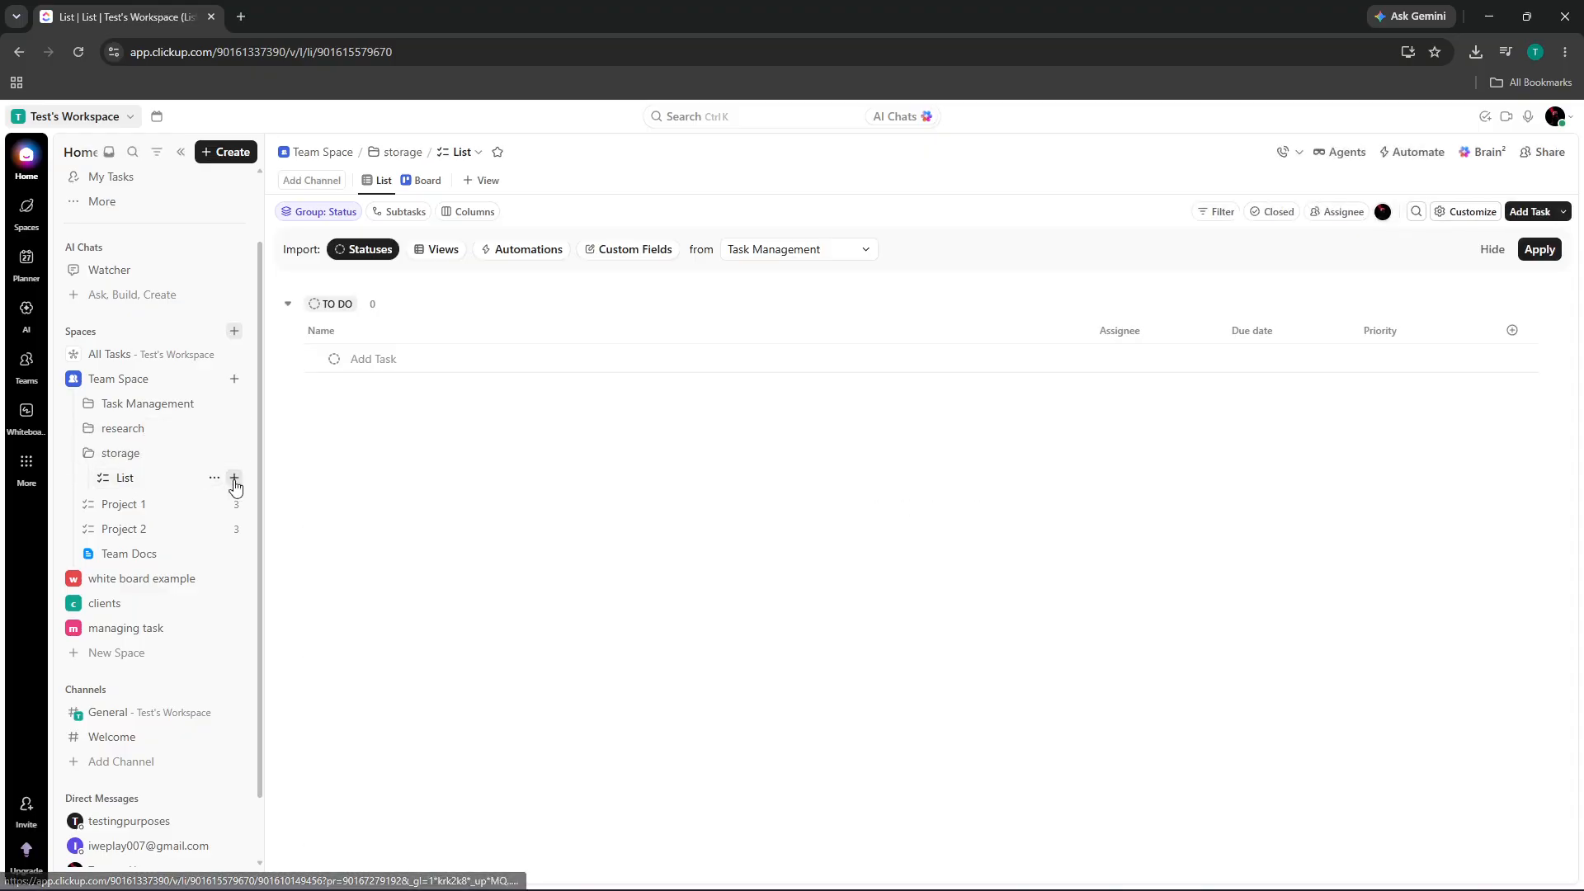
Step: Create a list named "competitor analytics" in the storage folder and decline the AI-suggested list settings
click(235, 479)
click(326, 555)
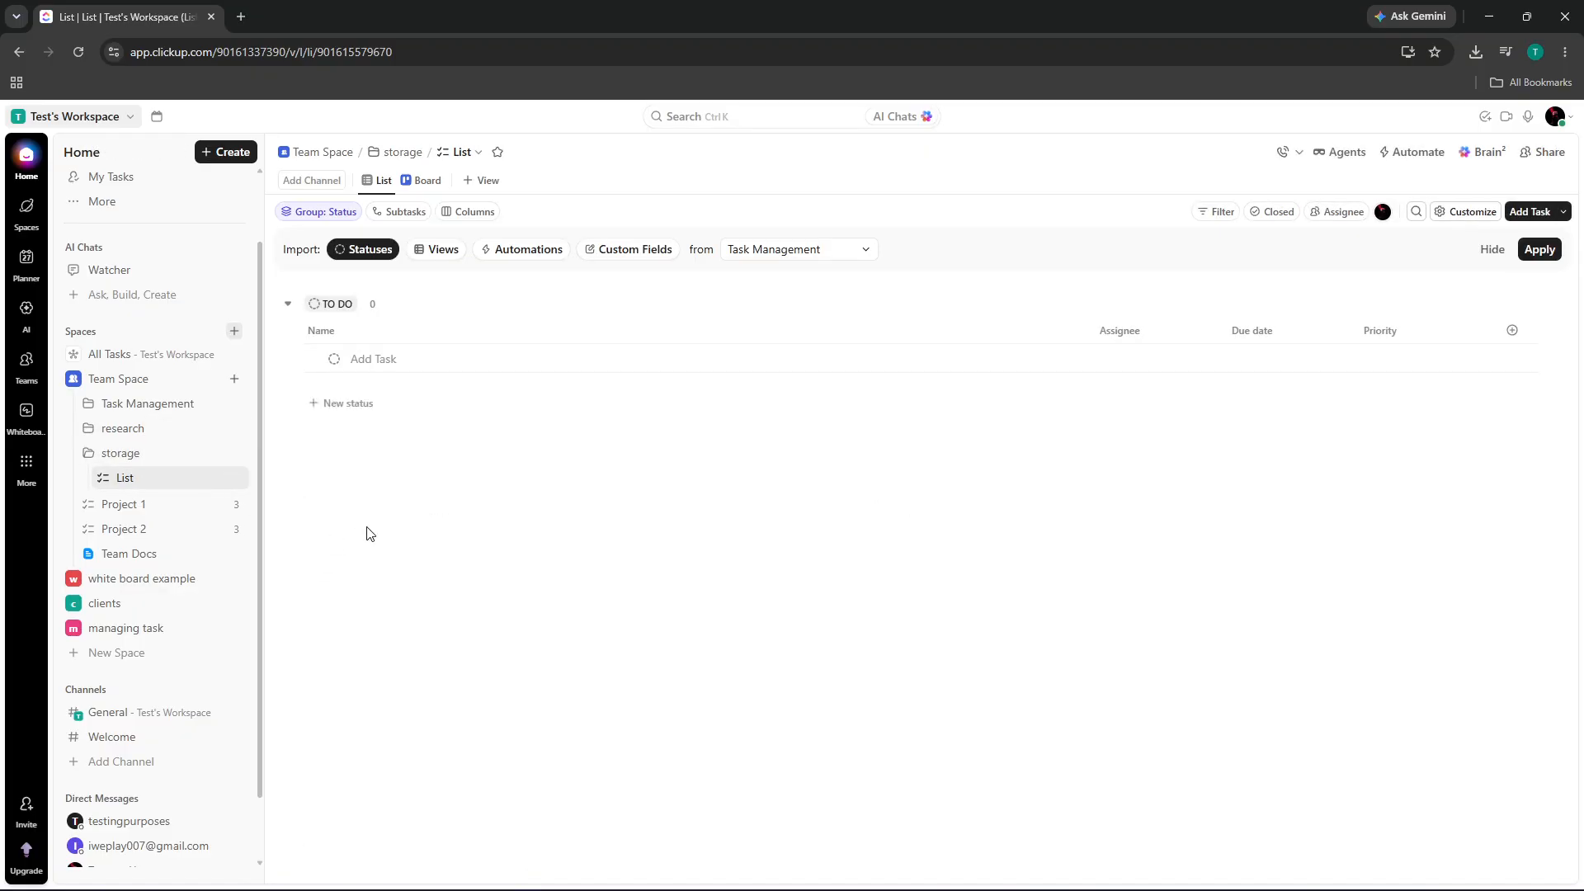
text(compet)
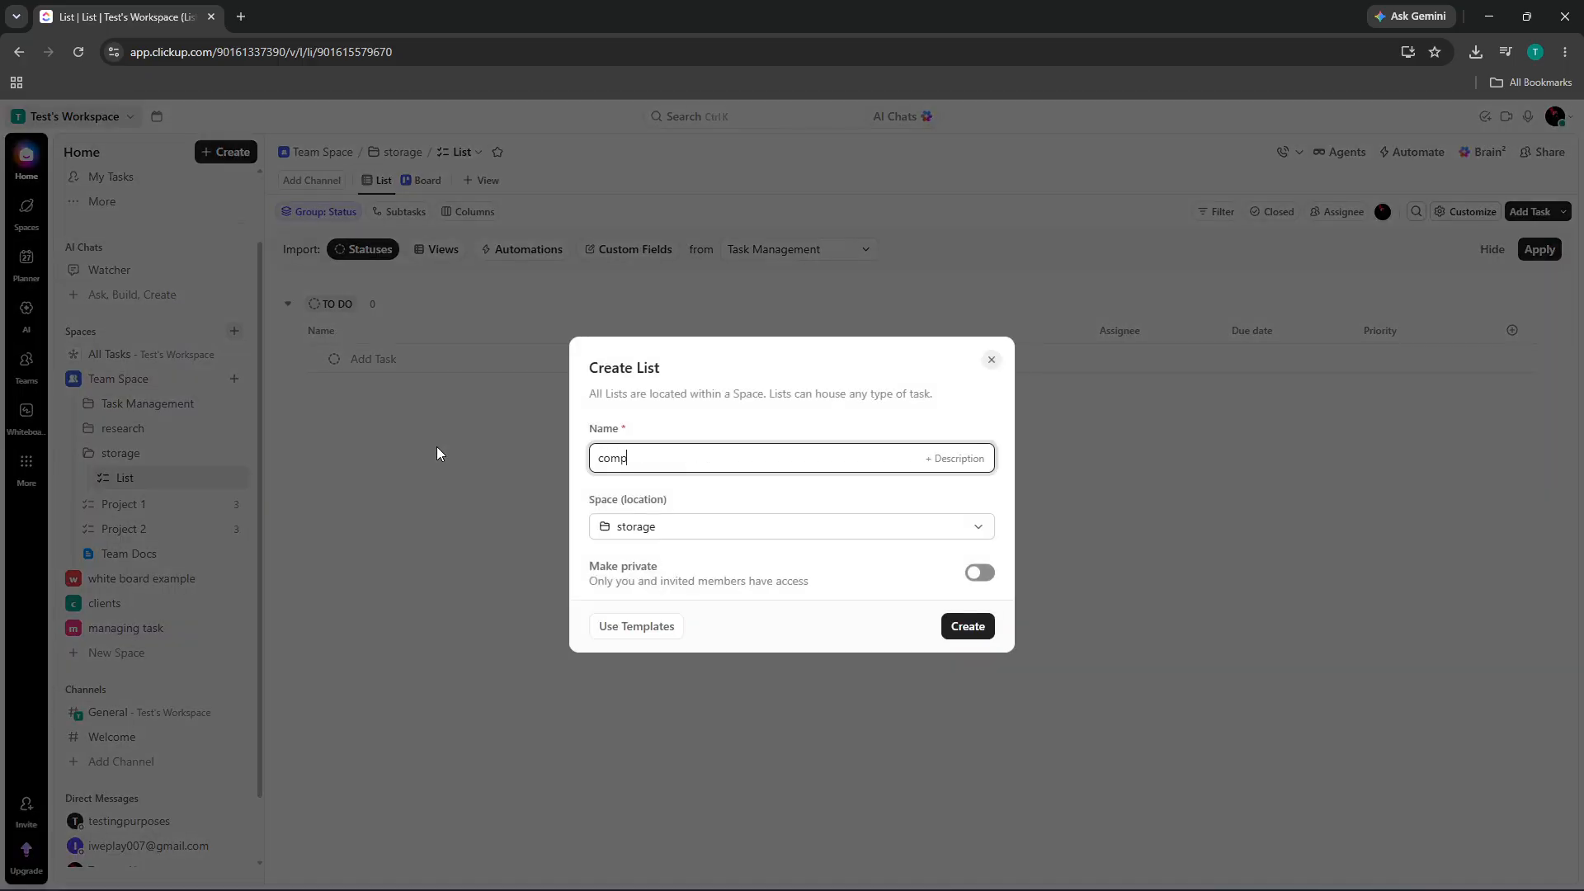
text(itor analytics)
click(965, 626)
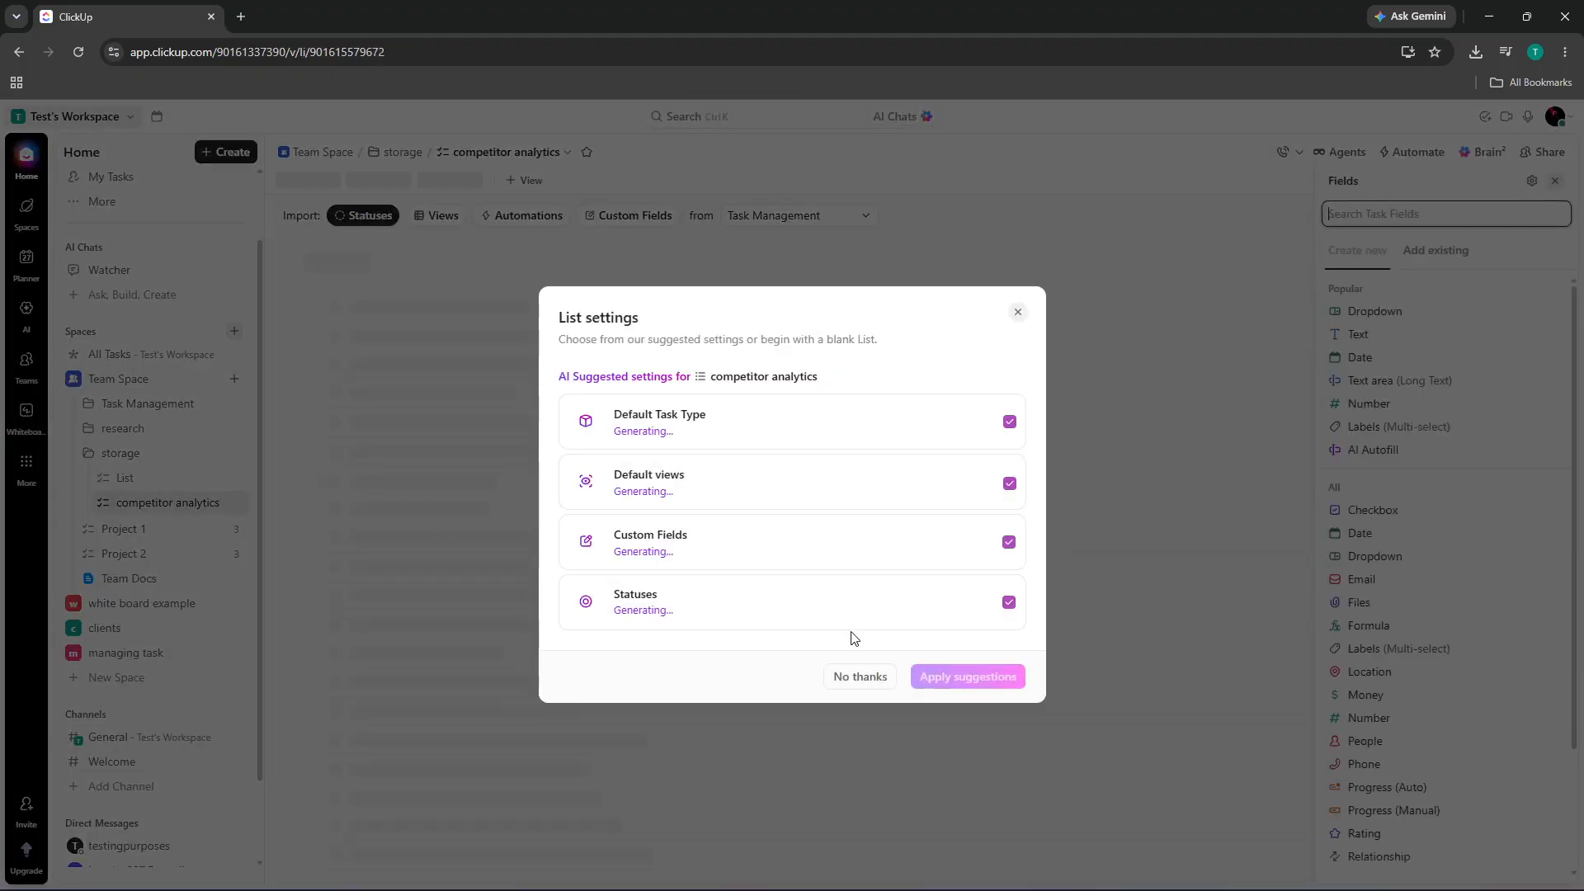
click(854, 685)
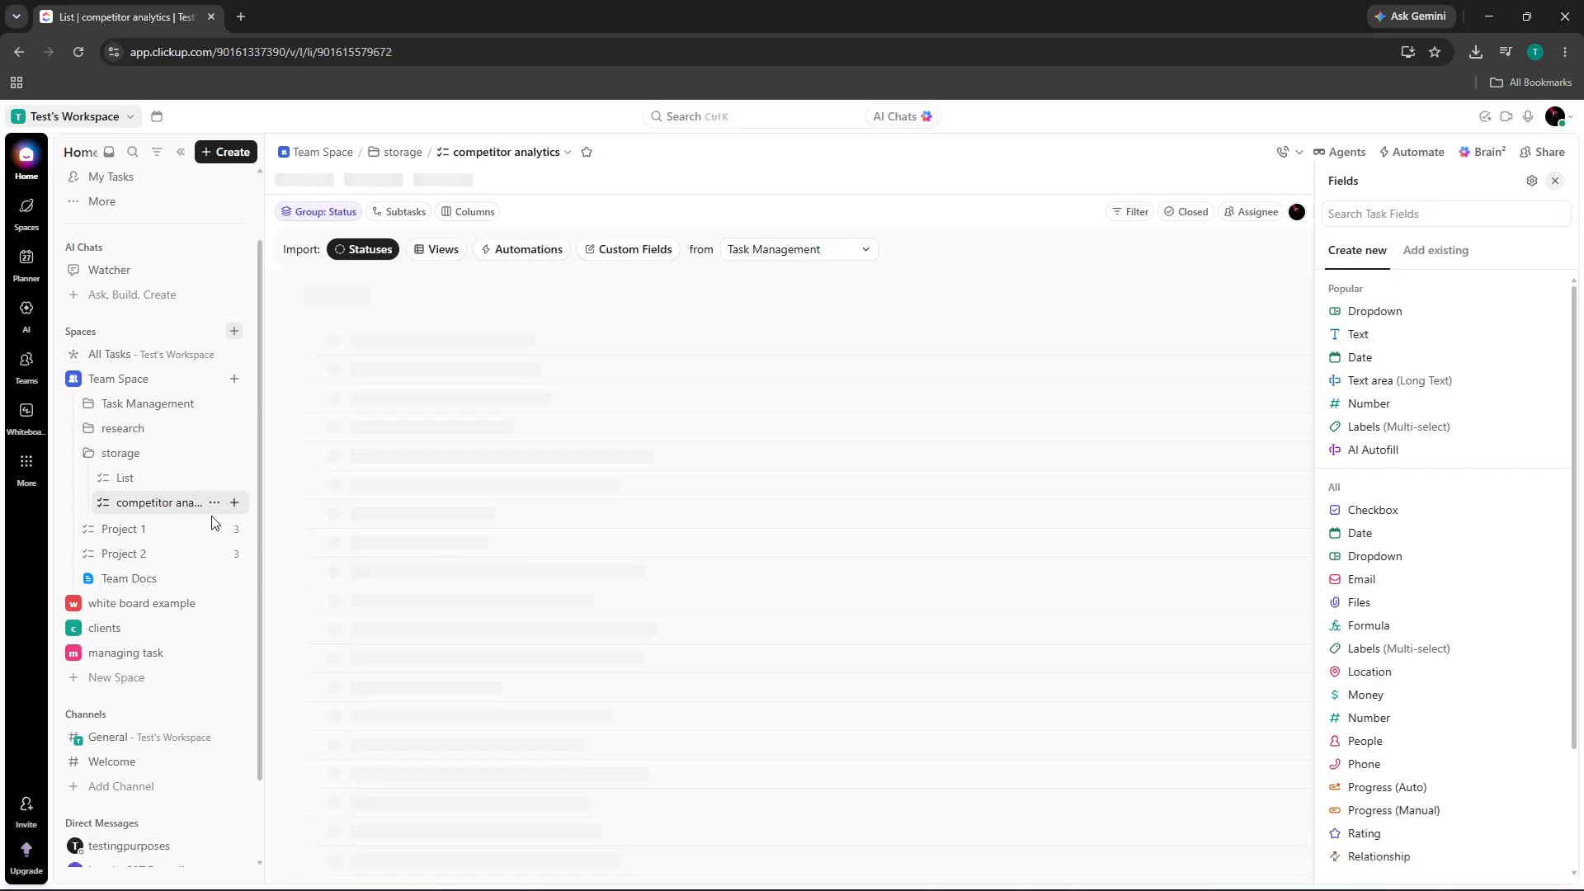
Step: Create a task in the competitor analytics list and name it "write blog posts"
click(234, 503)
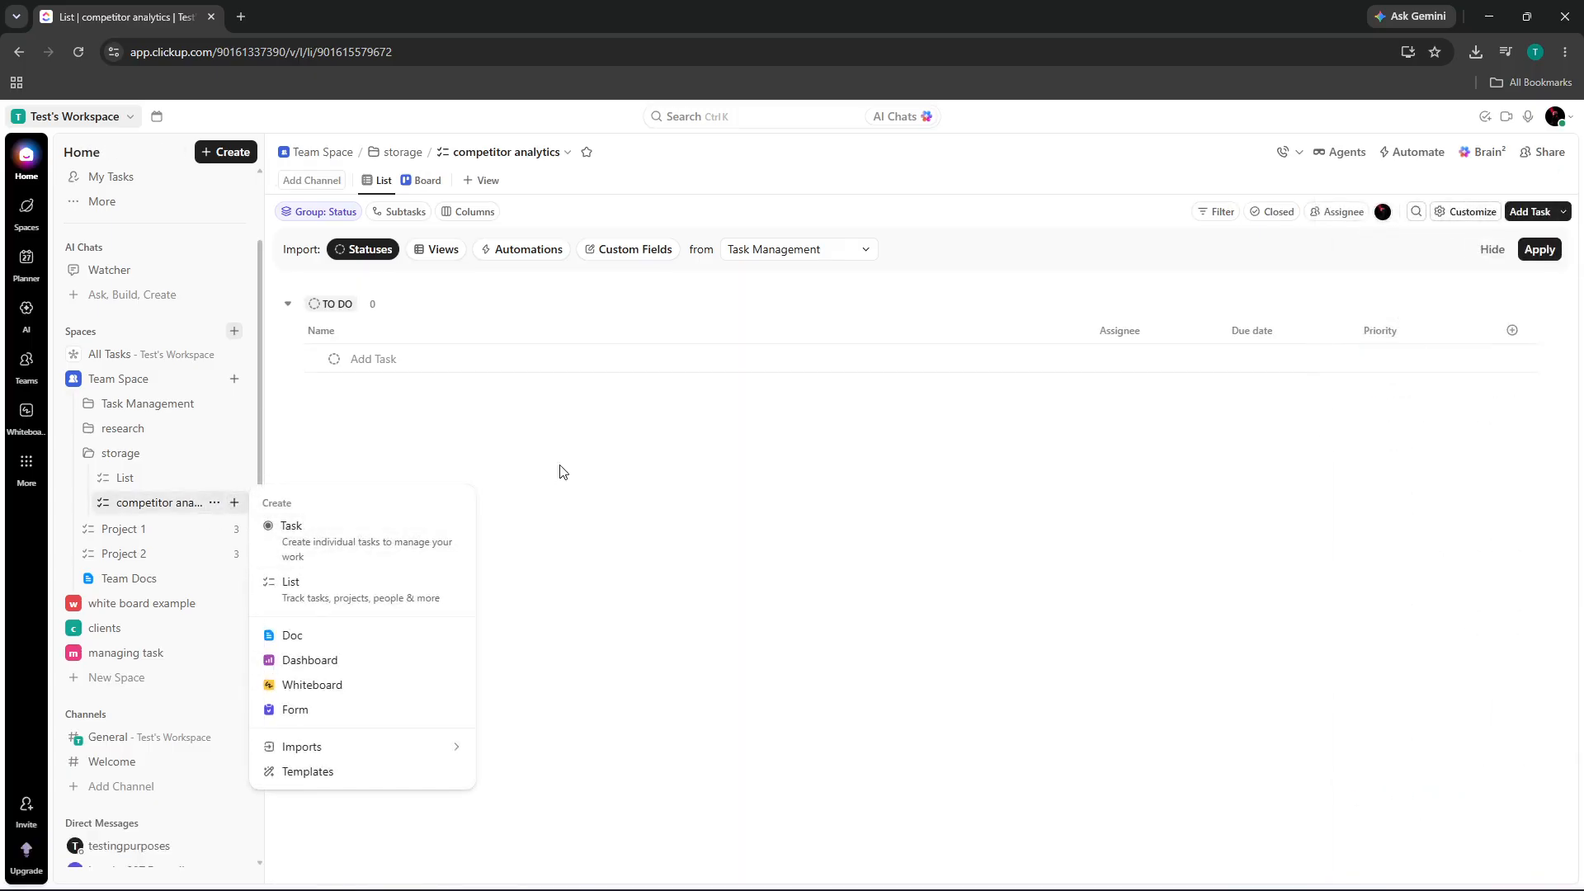
click(314, 546)
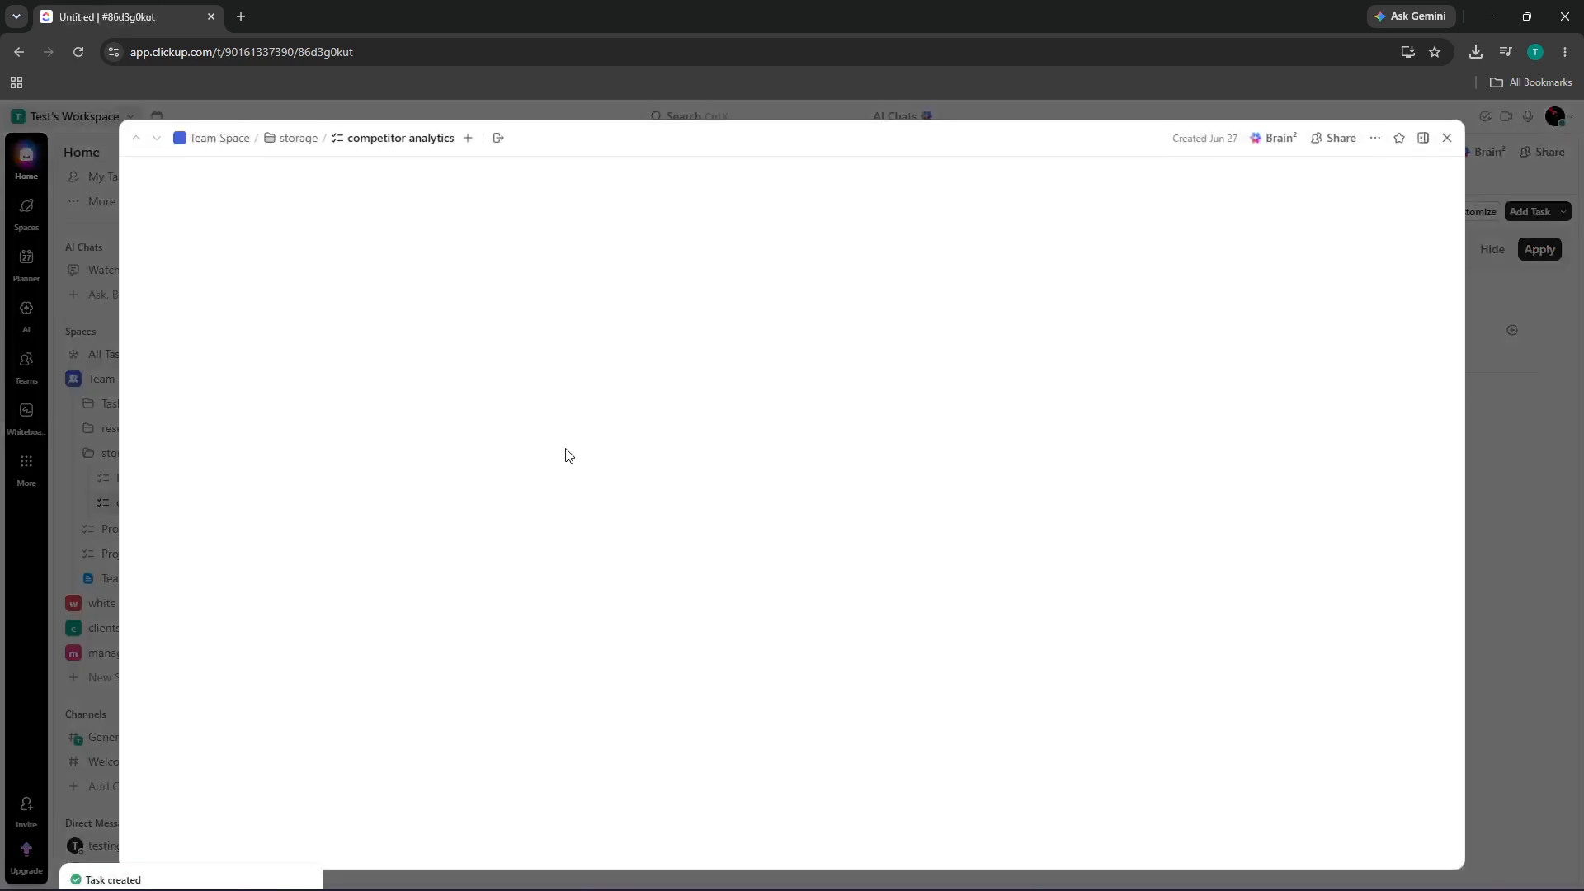
click(301, 233)
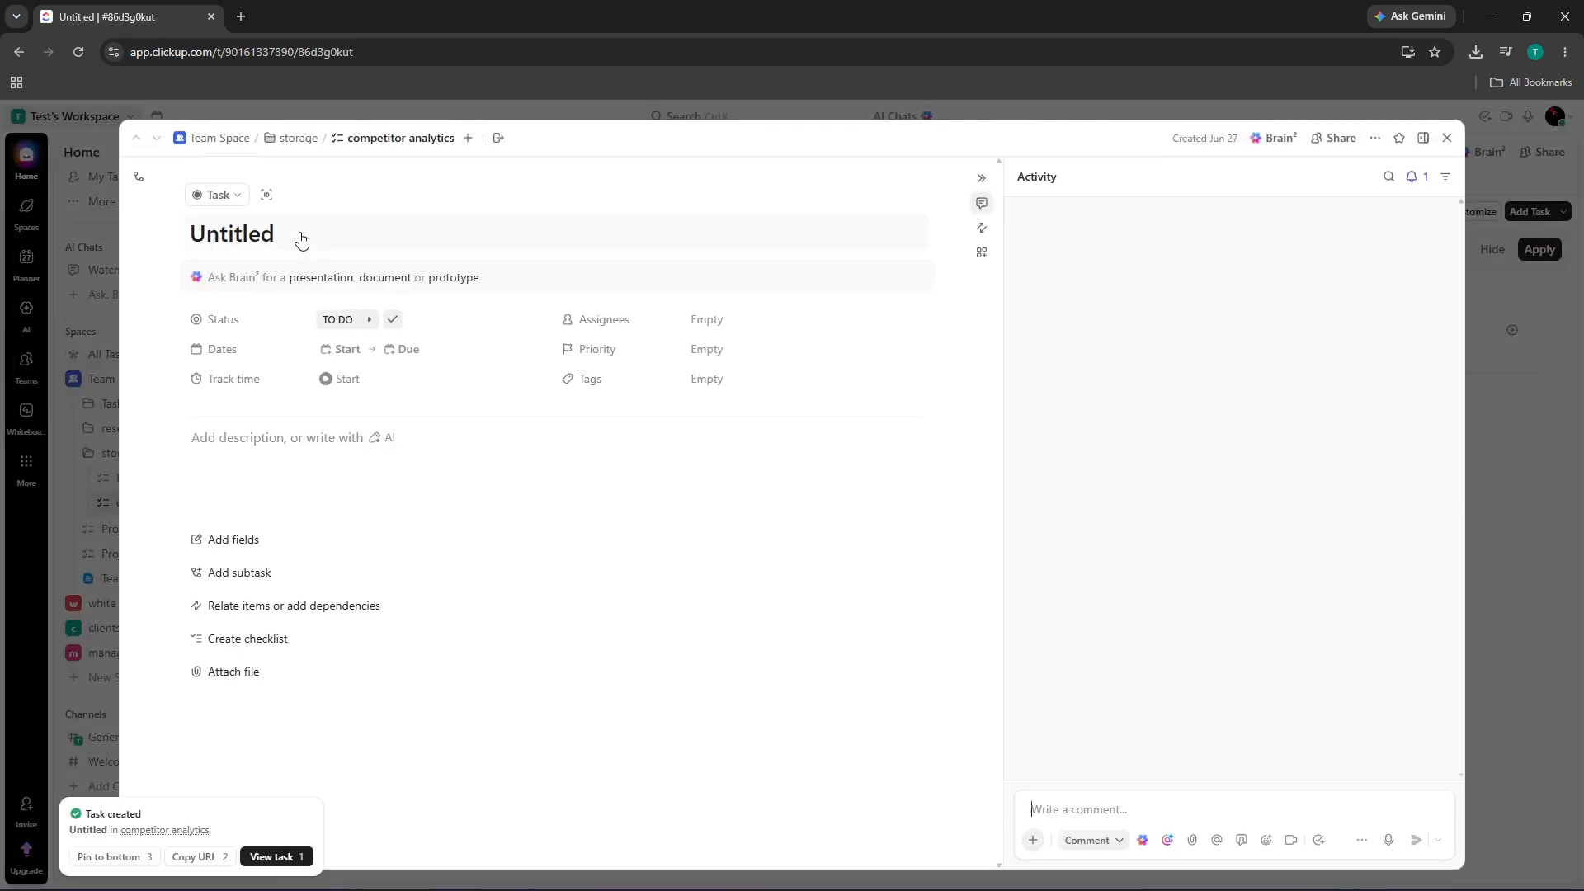
key(ctrl+a)
text(write)
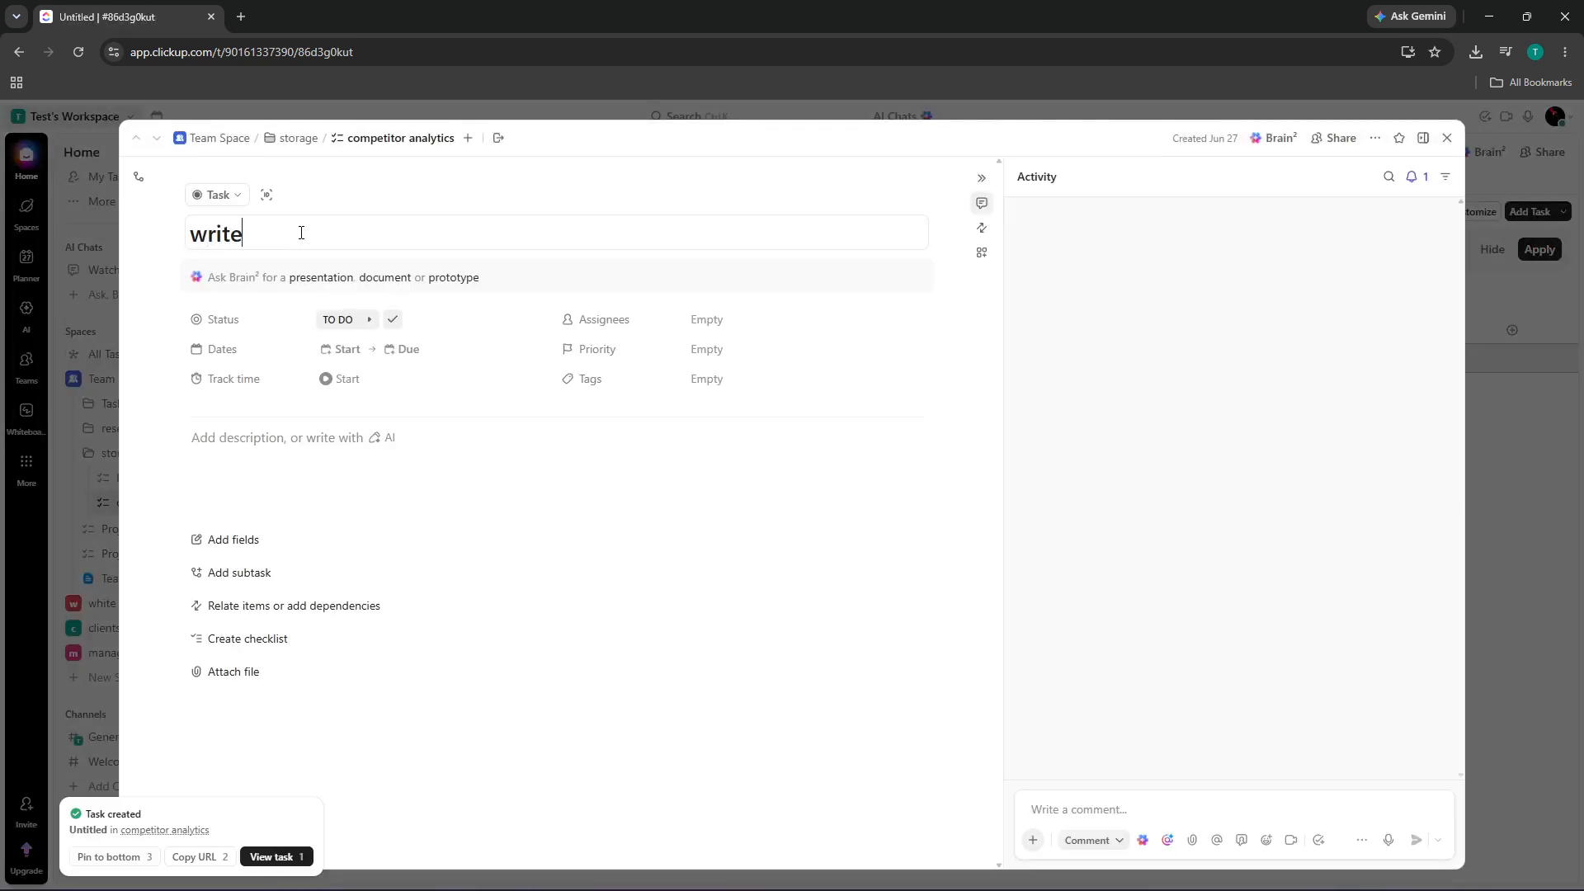
text( blog posts)
click(1546, 396)
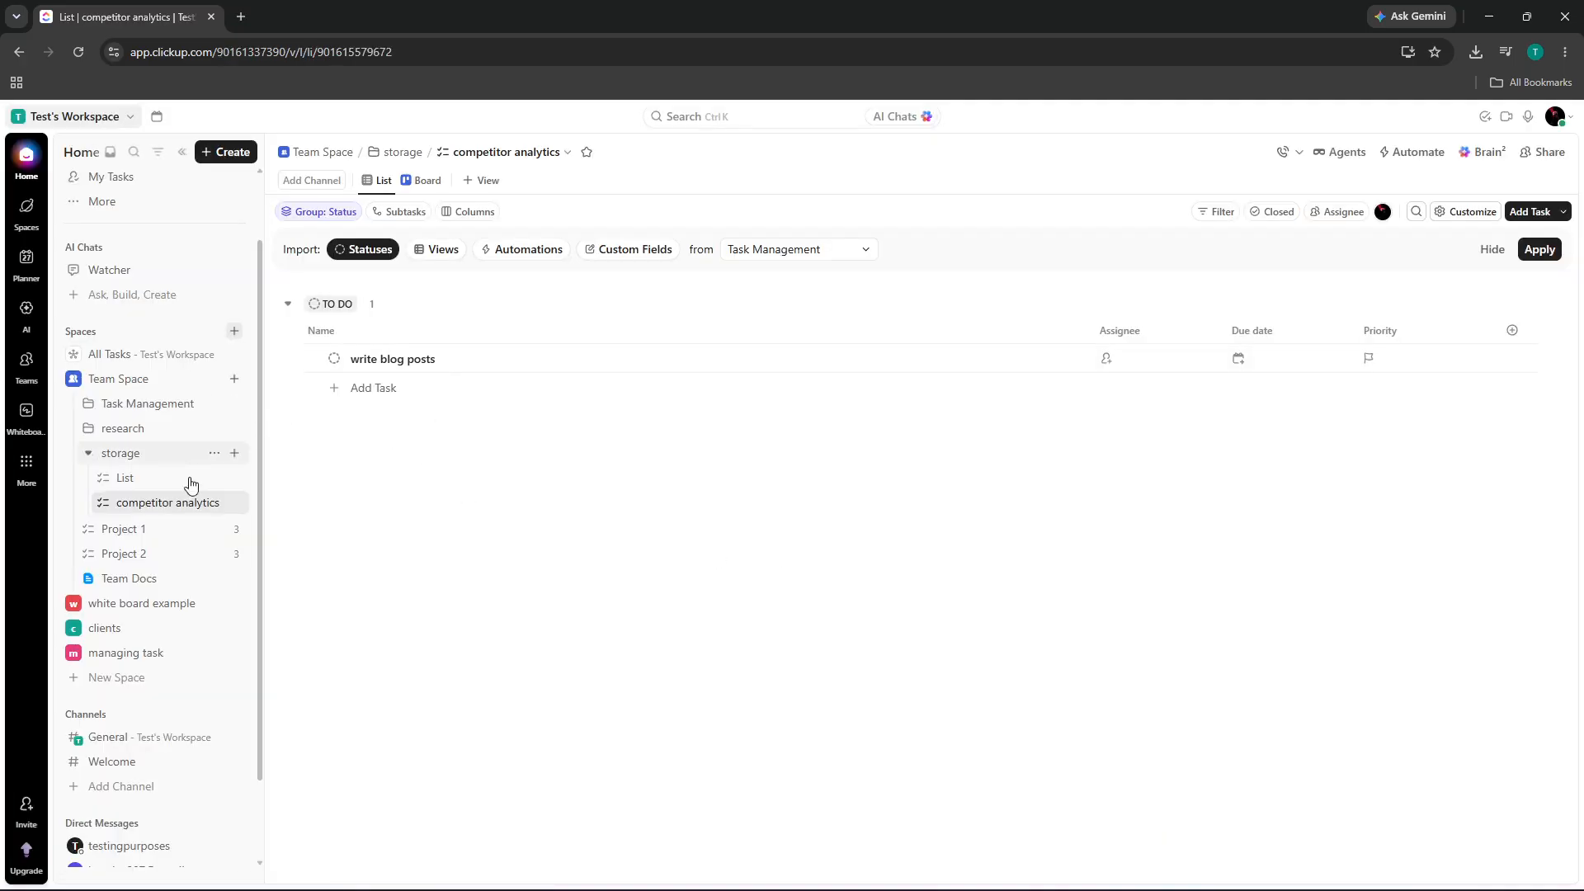
Step: Create a task in the research folder's List and name it "beverage"
click(163, 459)
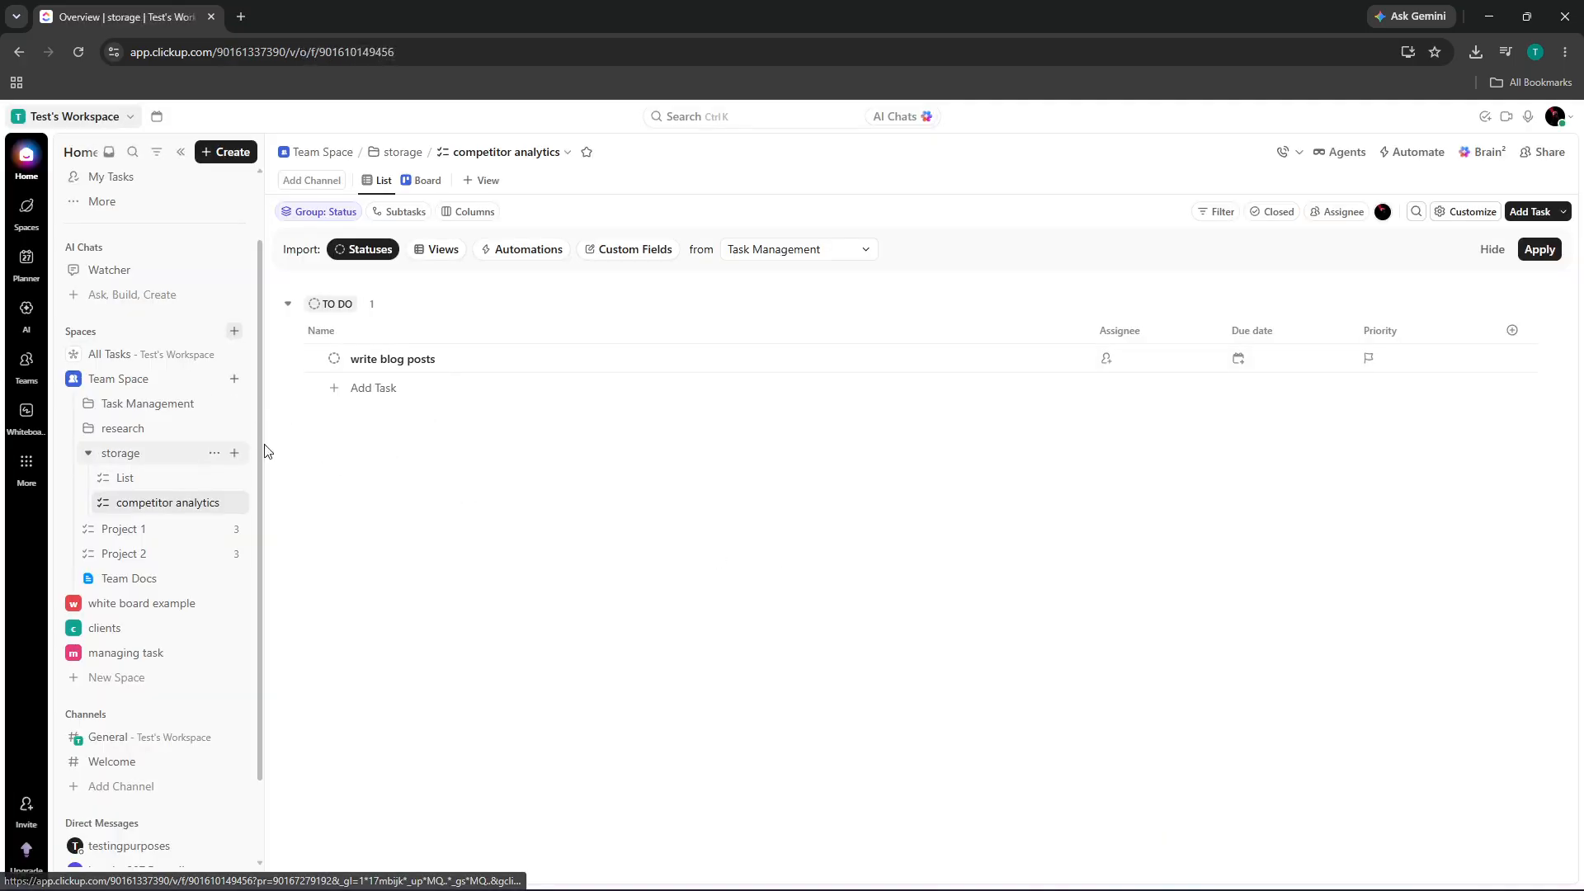
click(130, 429)
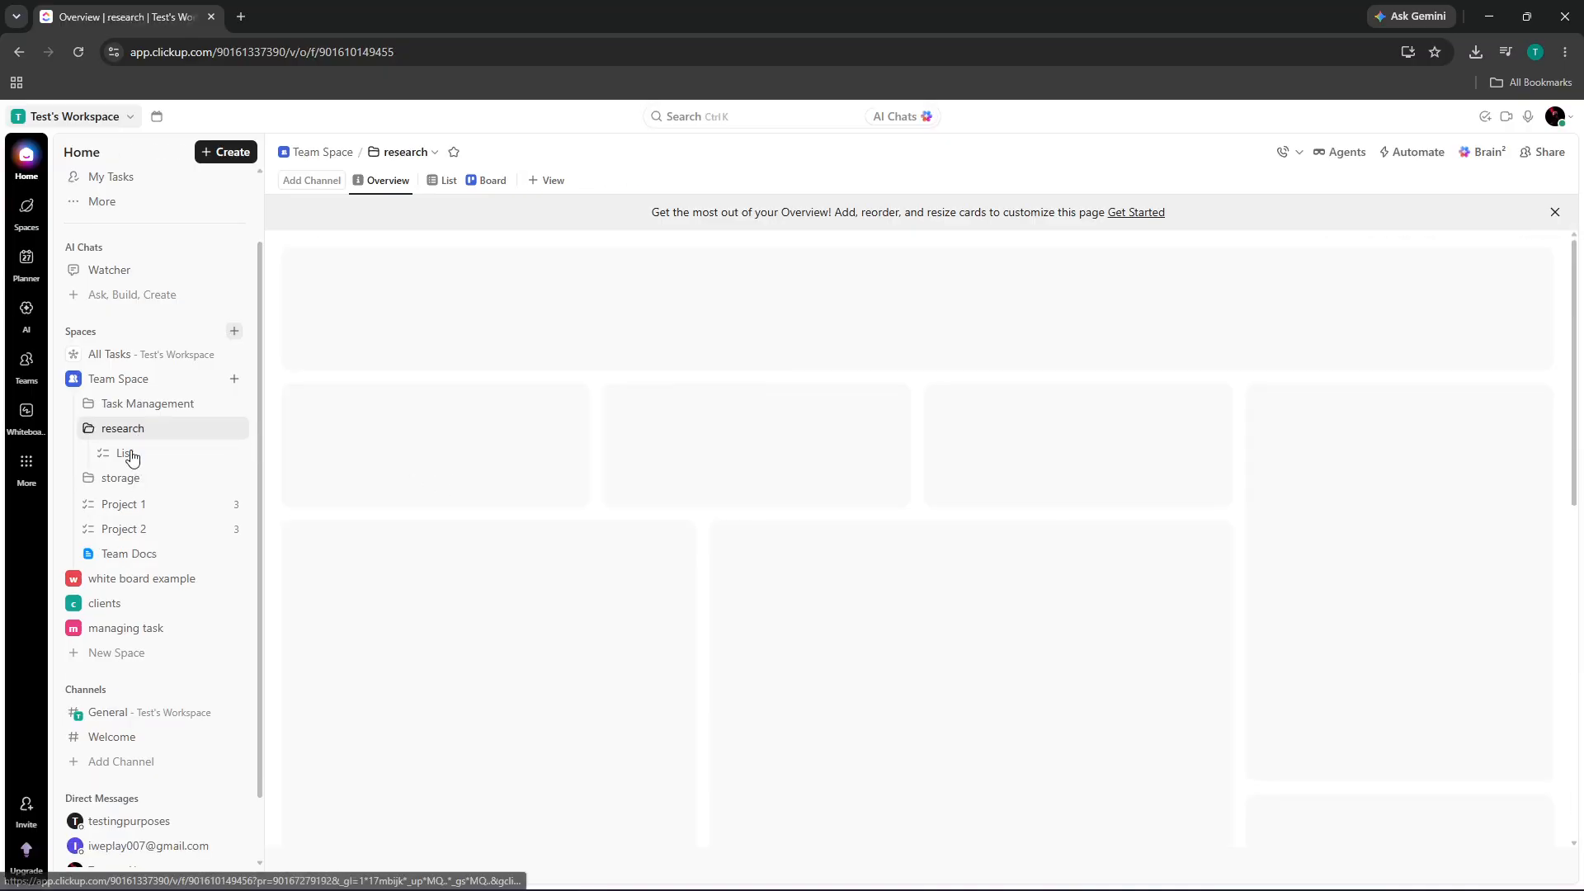
click(168, 455)
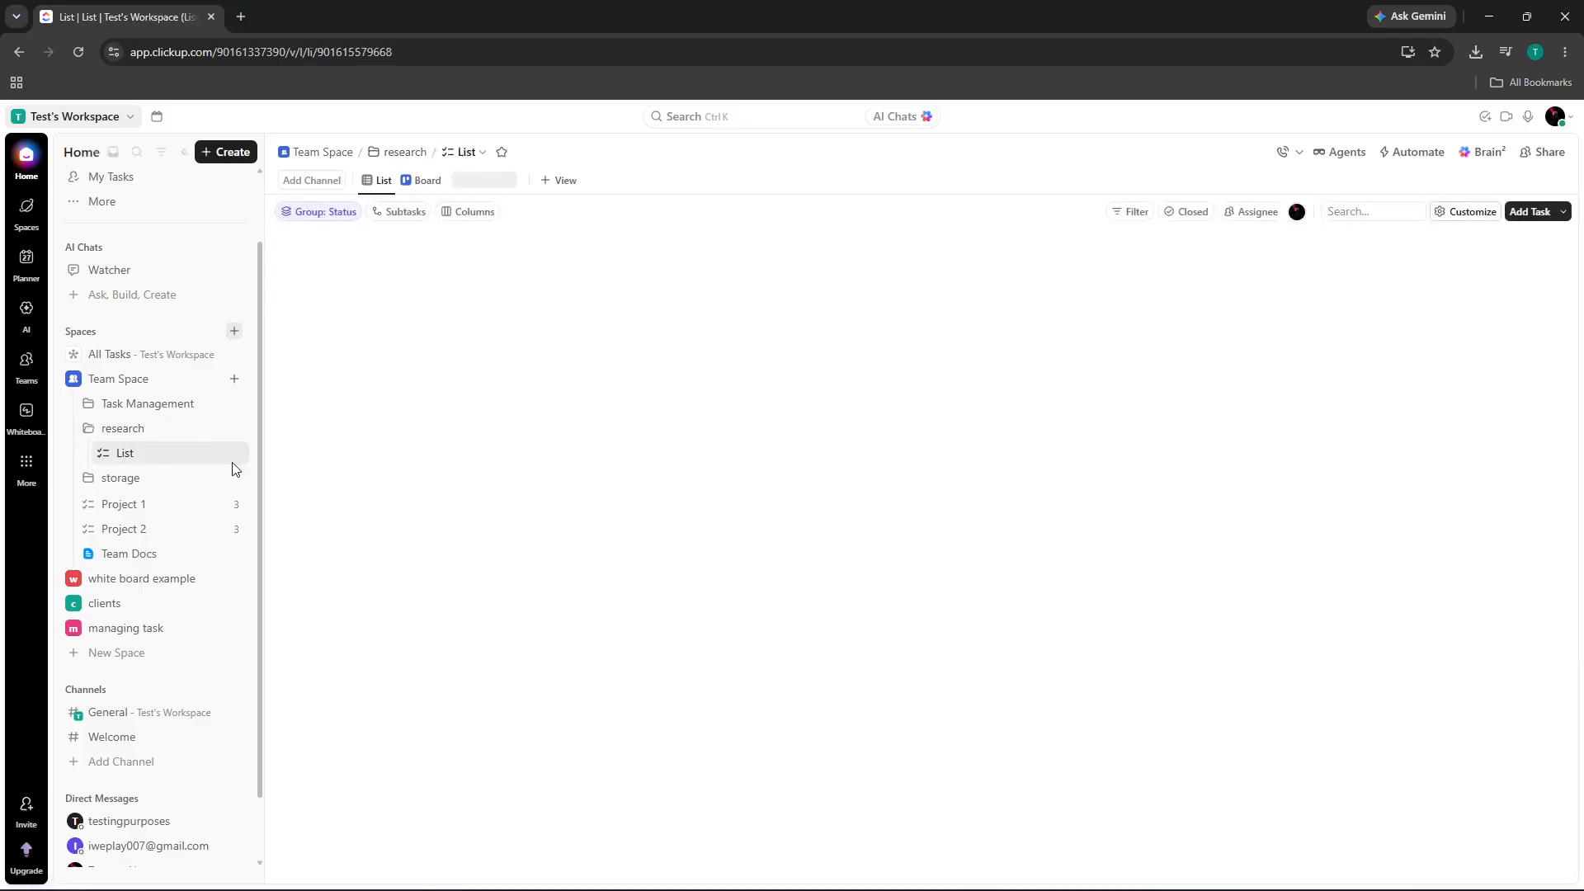
click(234, 453)
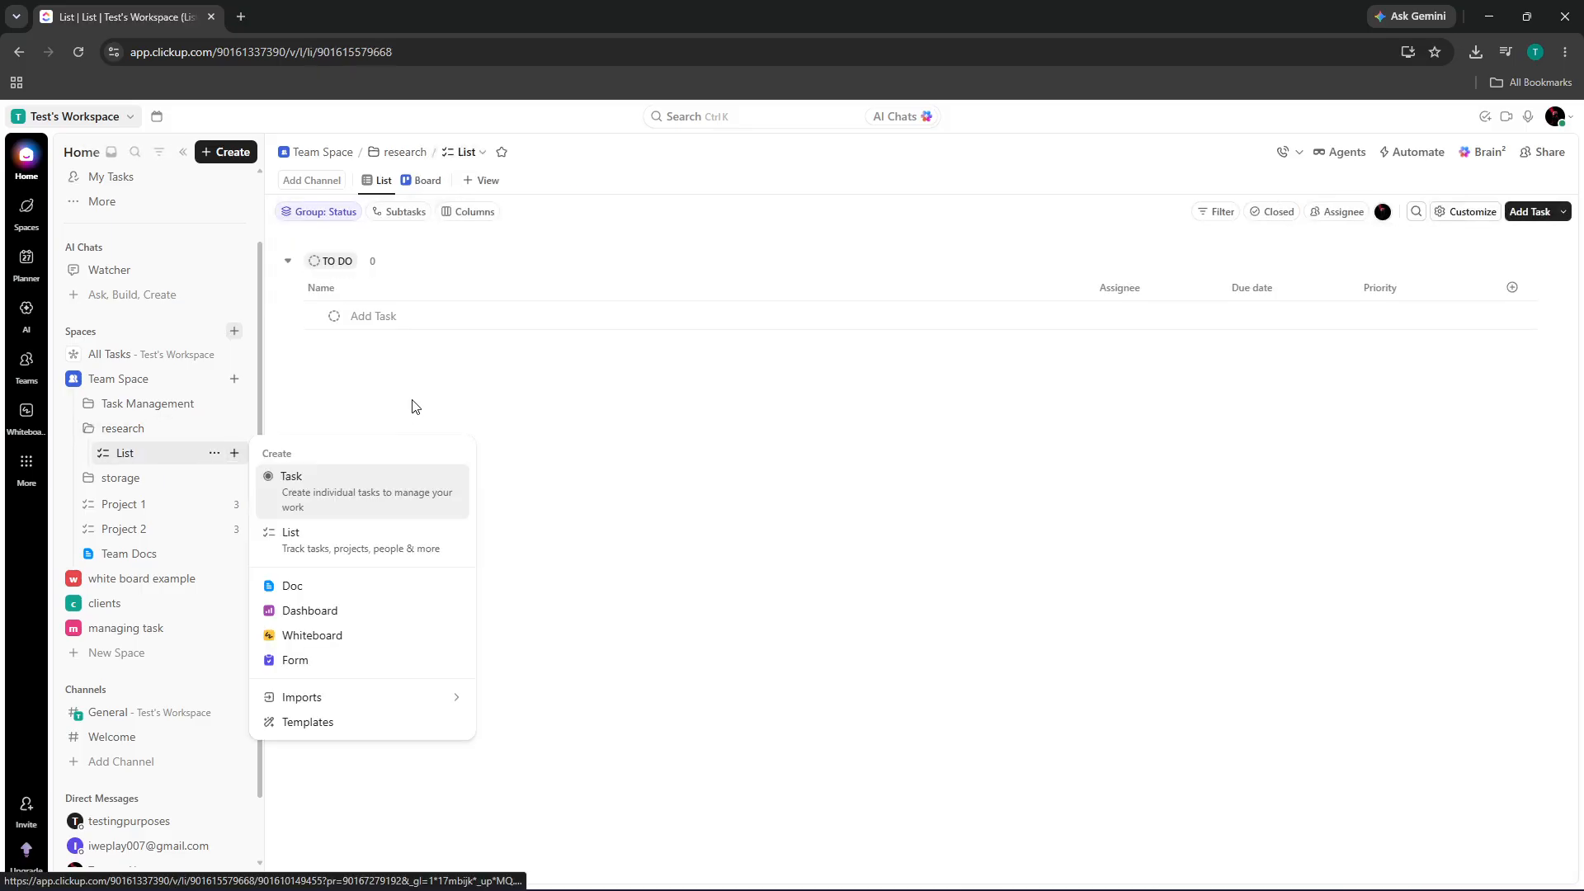
click(358, 495)
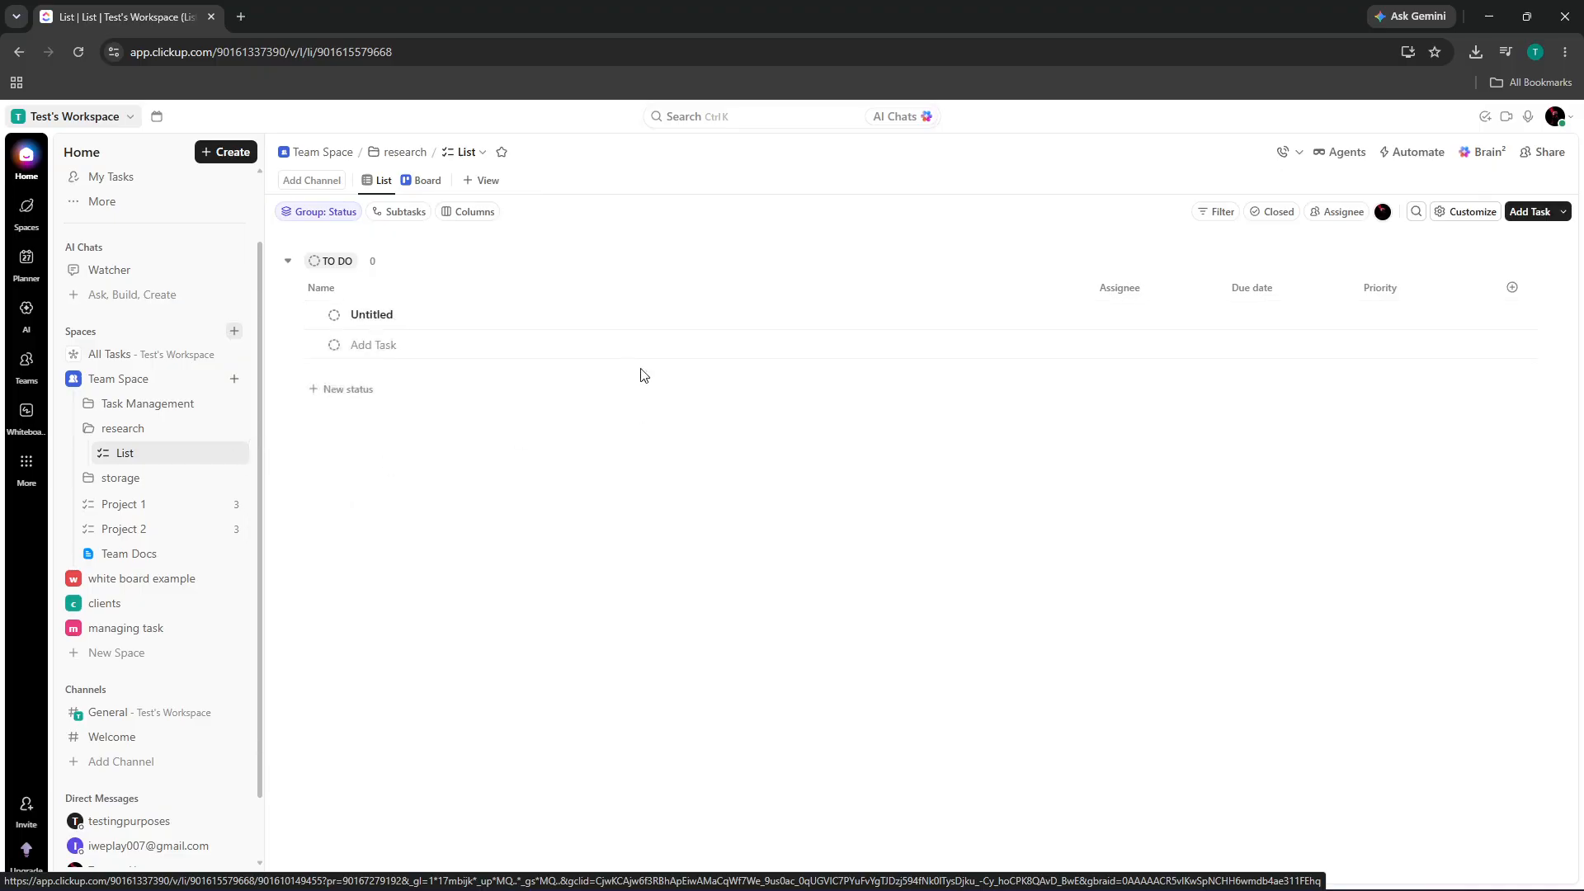
click(521, 320)
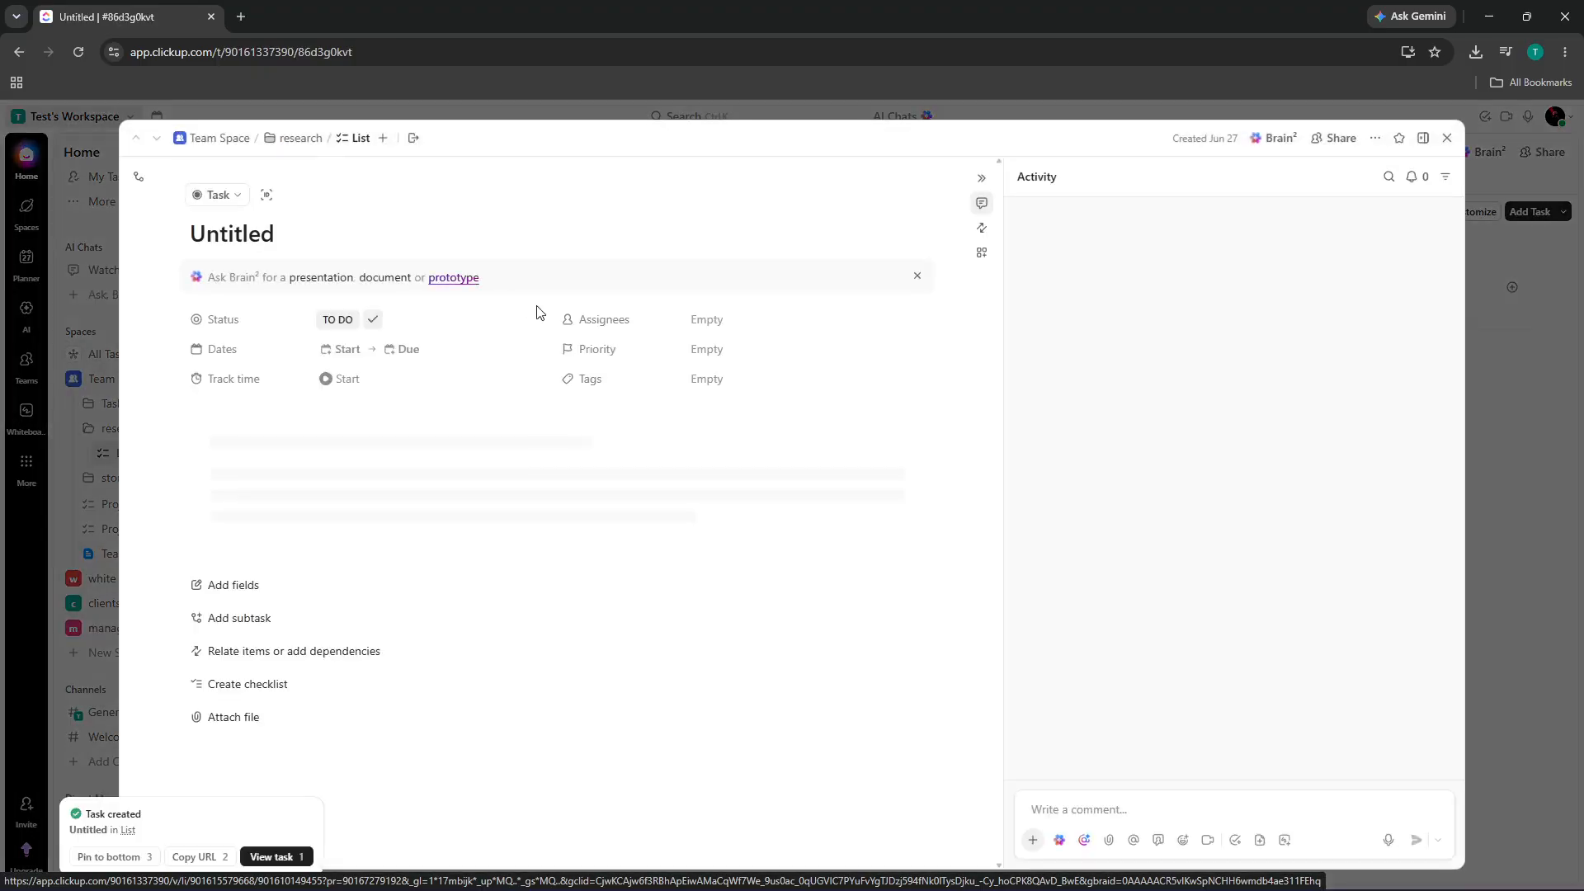
double_click(408, 236)
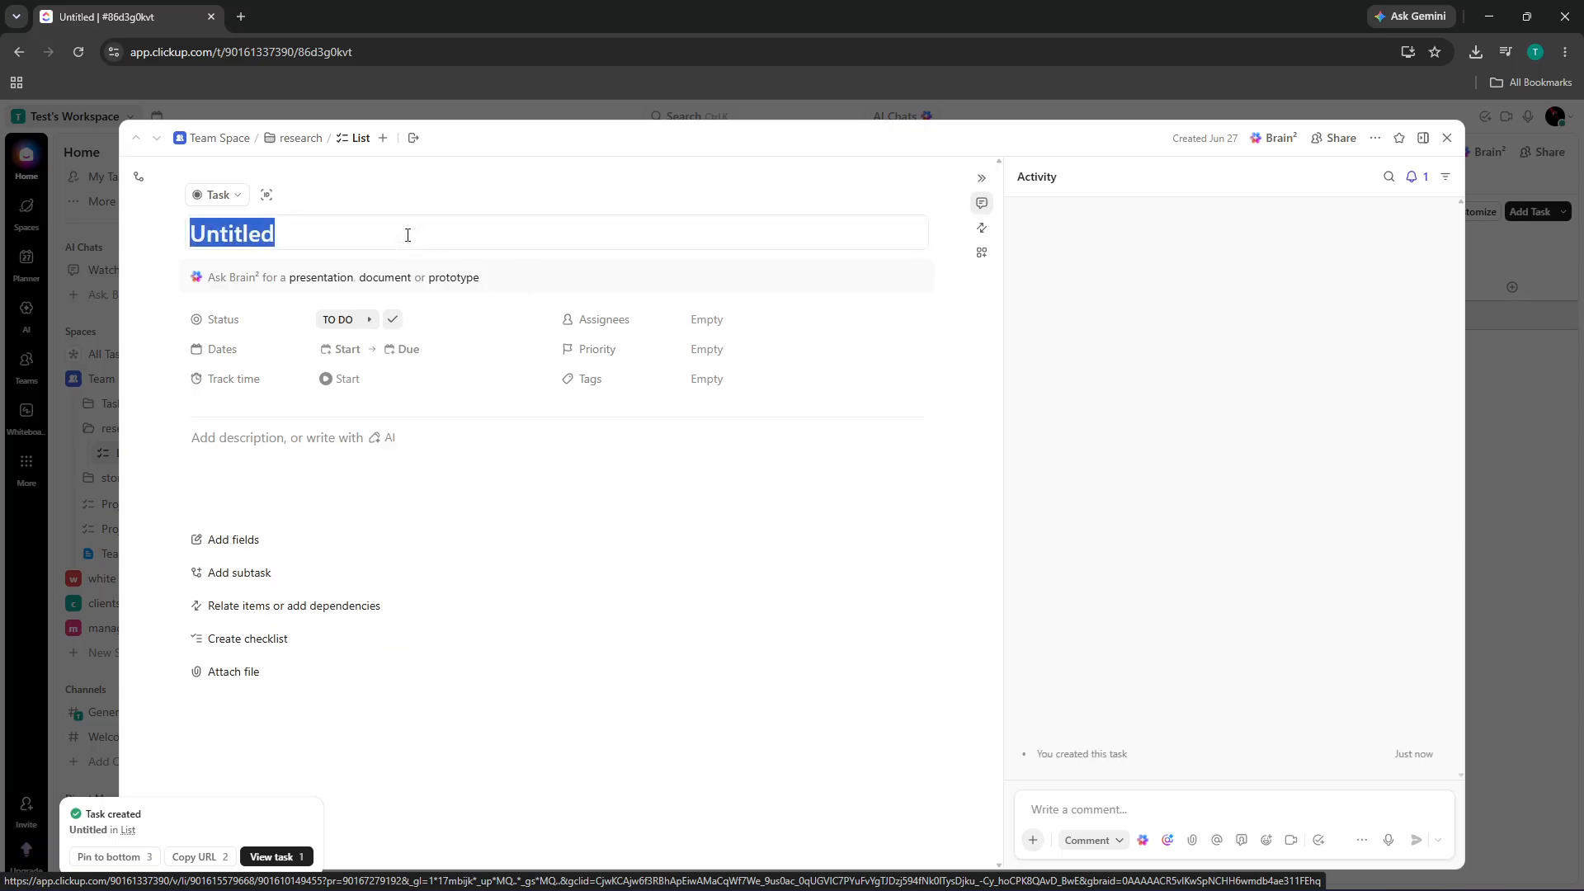
text(b)
key(BackSpace)
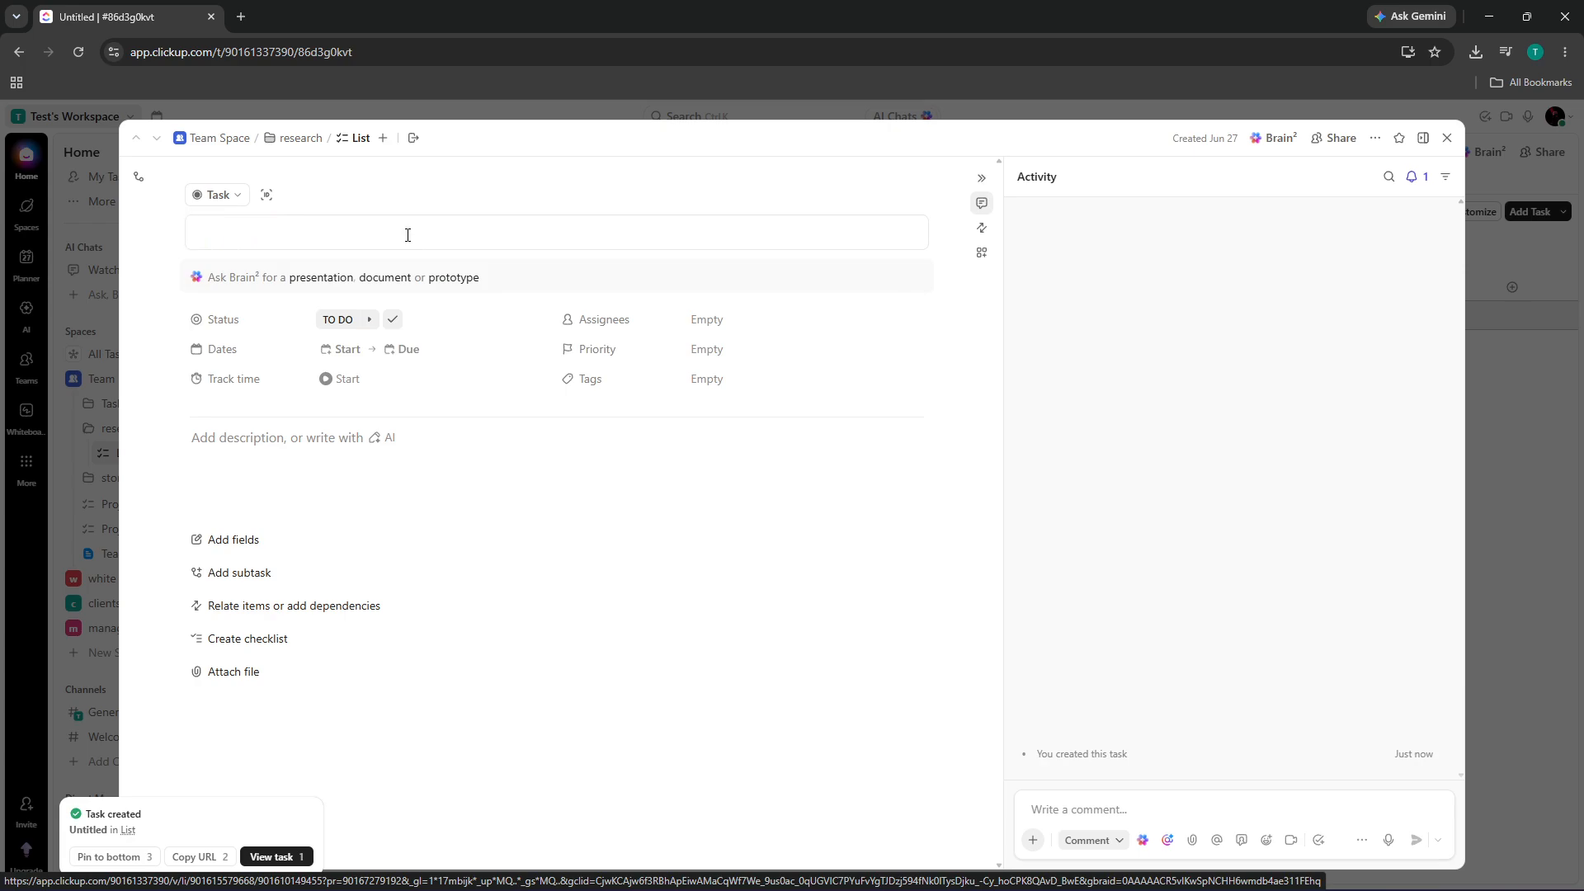
text(beverage)
click(105, 526)
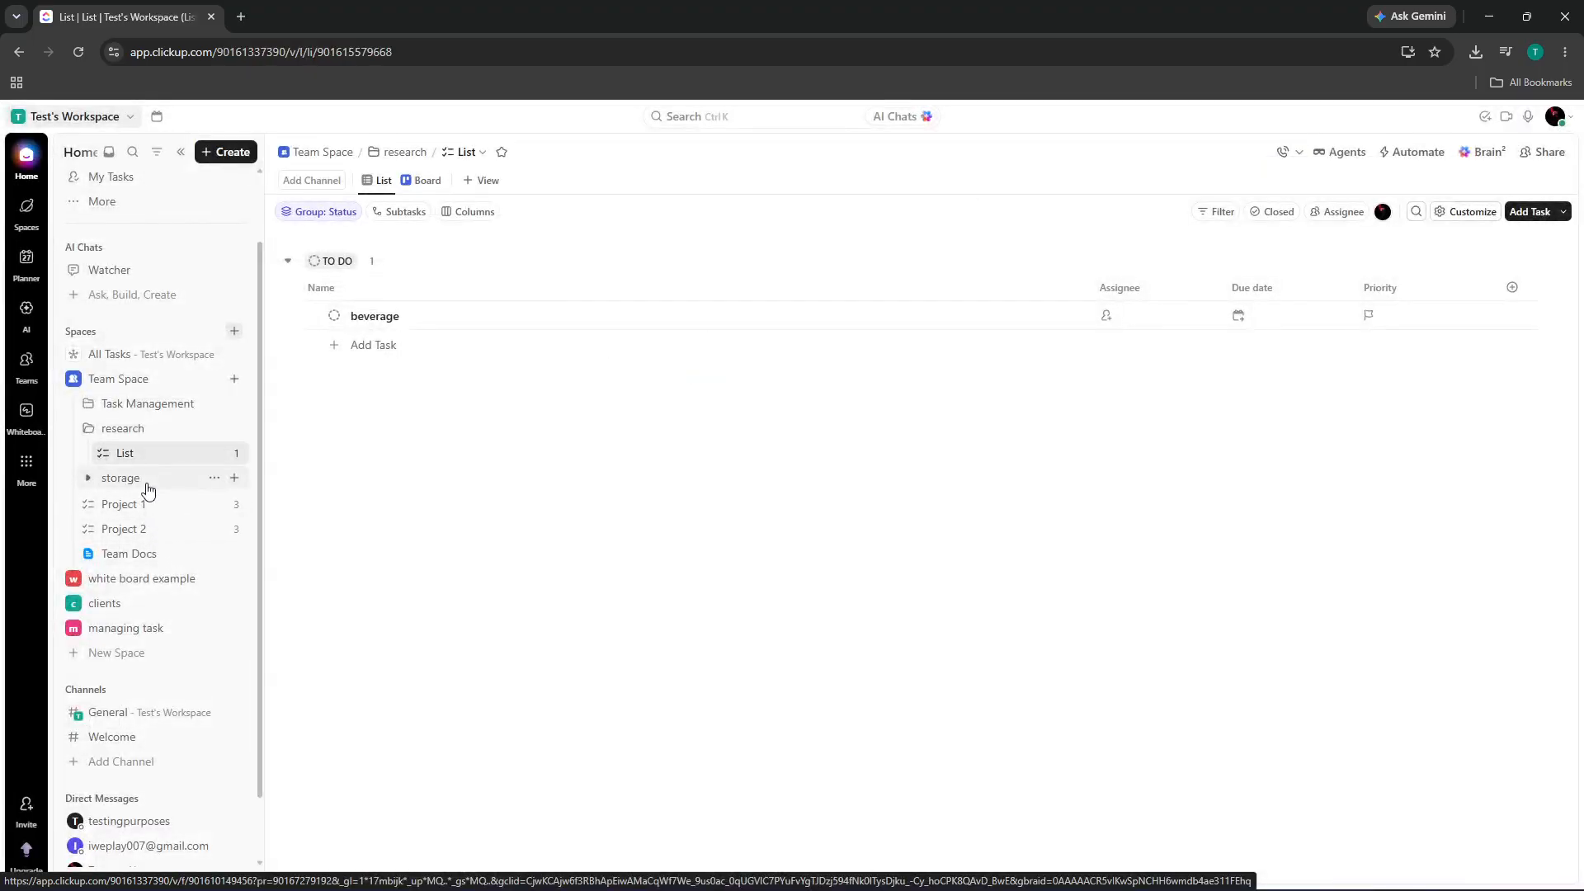
Step: Open the competitor analytics list in the storage folder
click(150, 490)
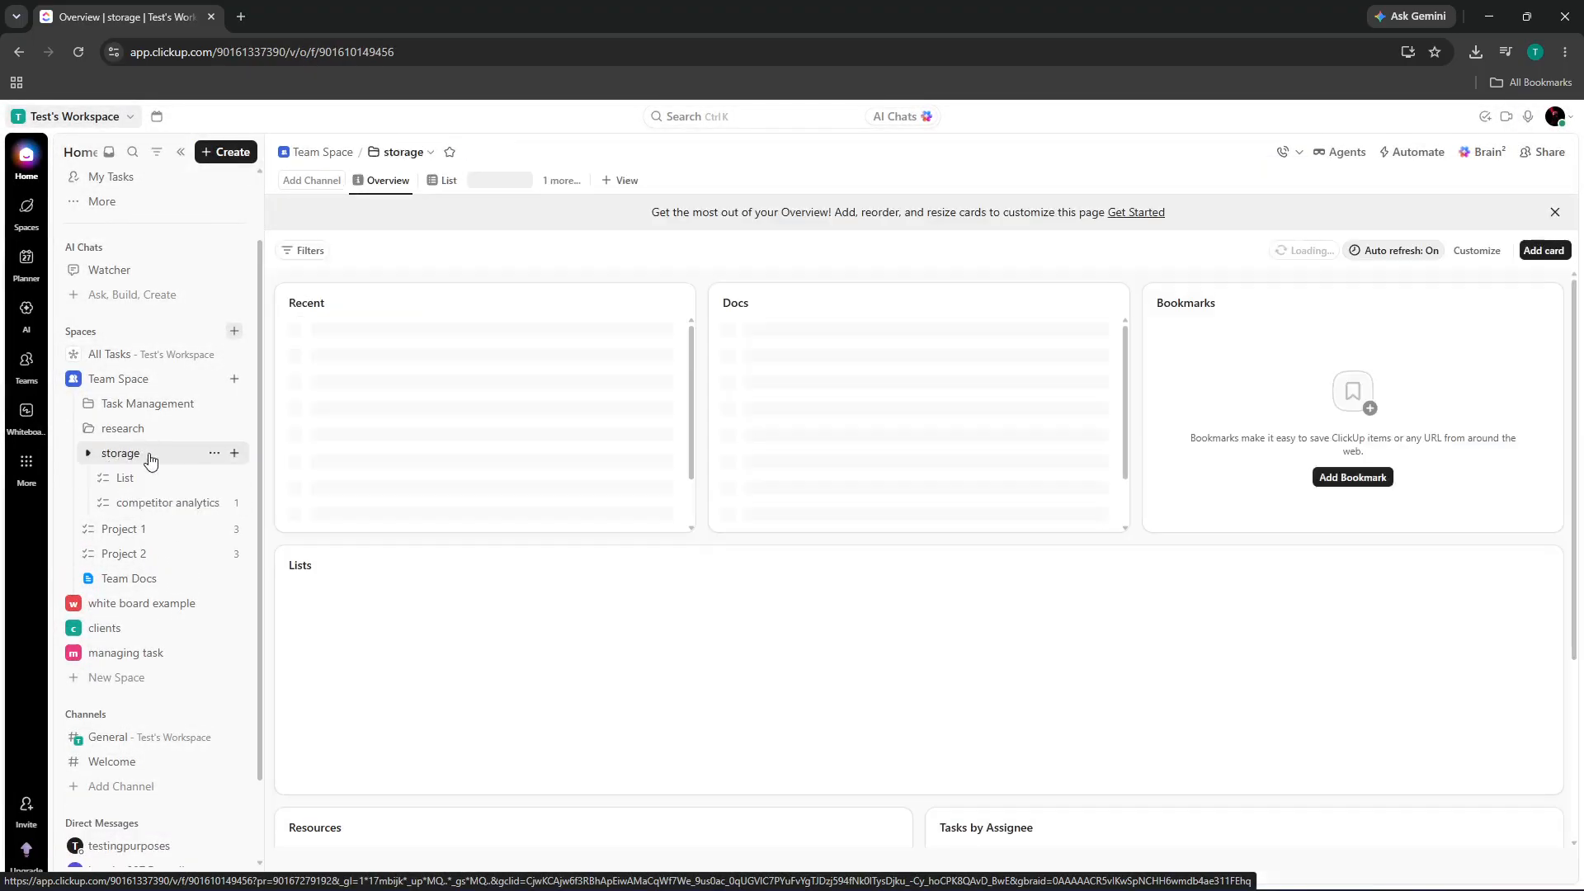
click(141, 506)
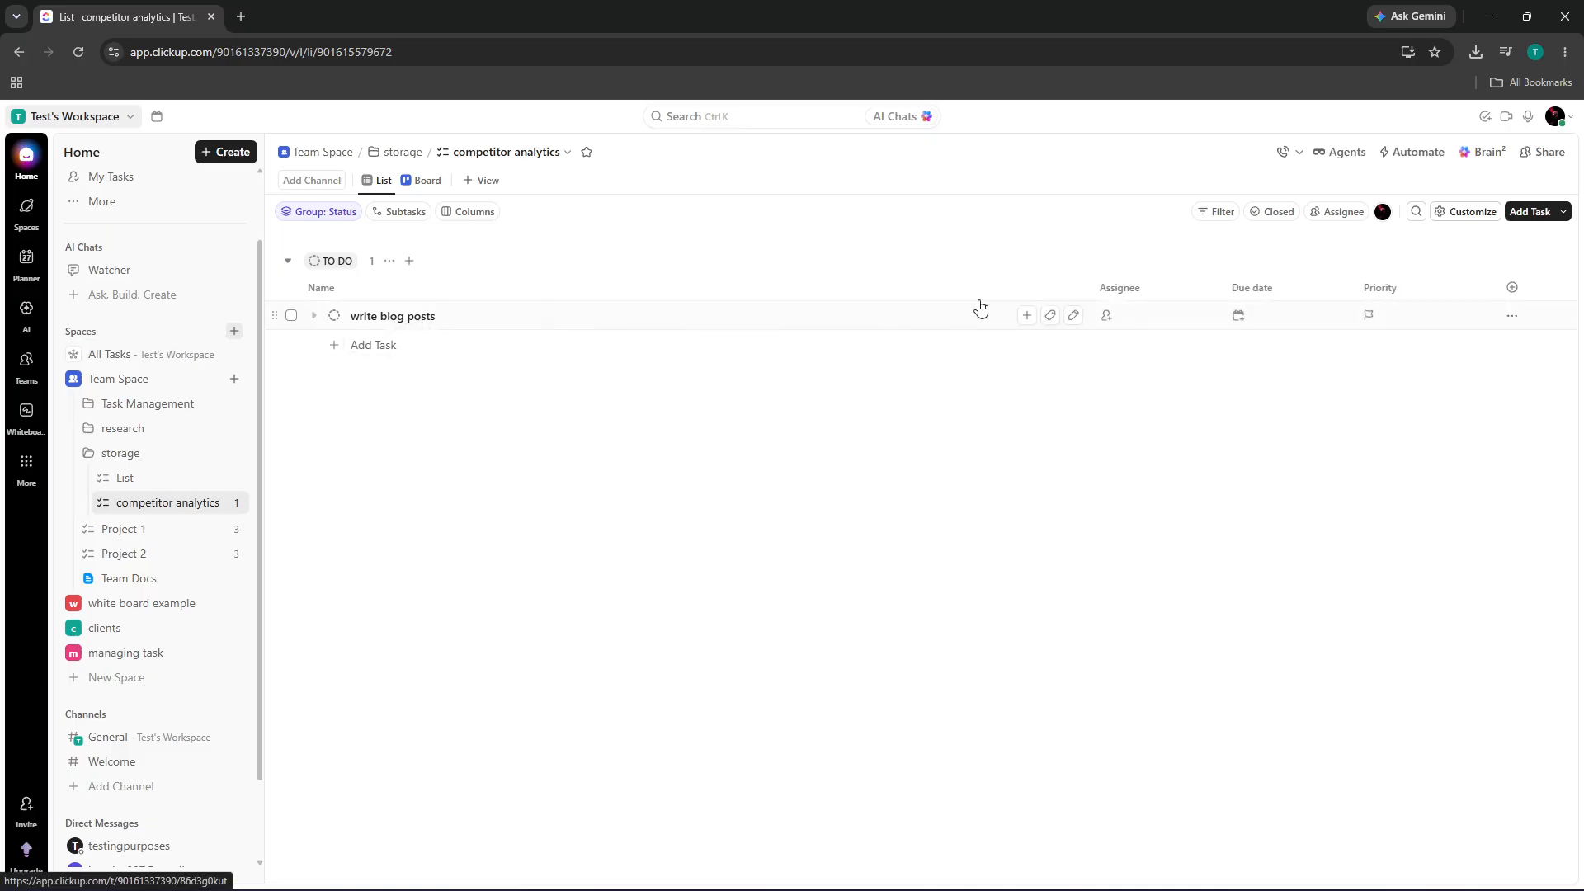
Step: Assign the "write blog posts" task to the Marketing Team and set its due date to Next week
click(1112, 314)
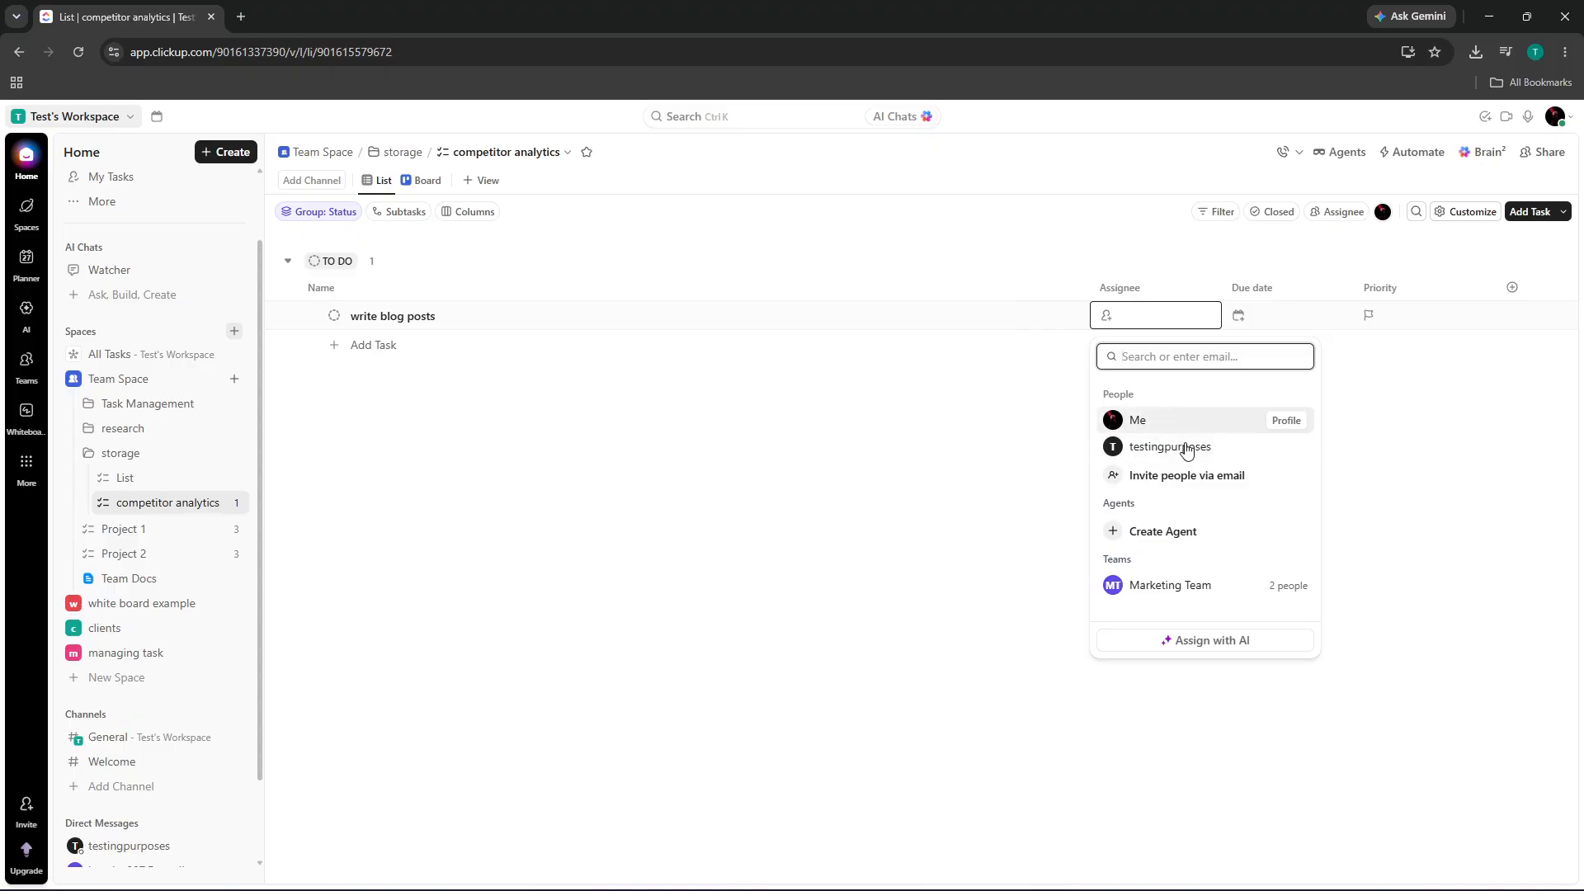
click(1157, 590)
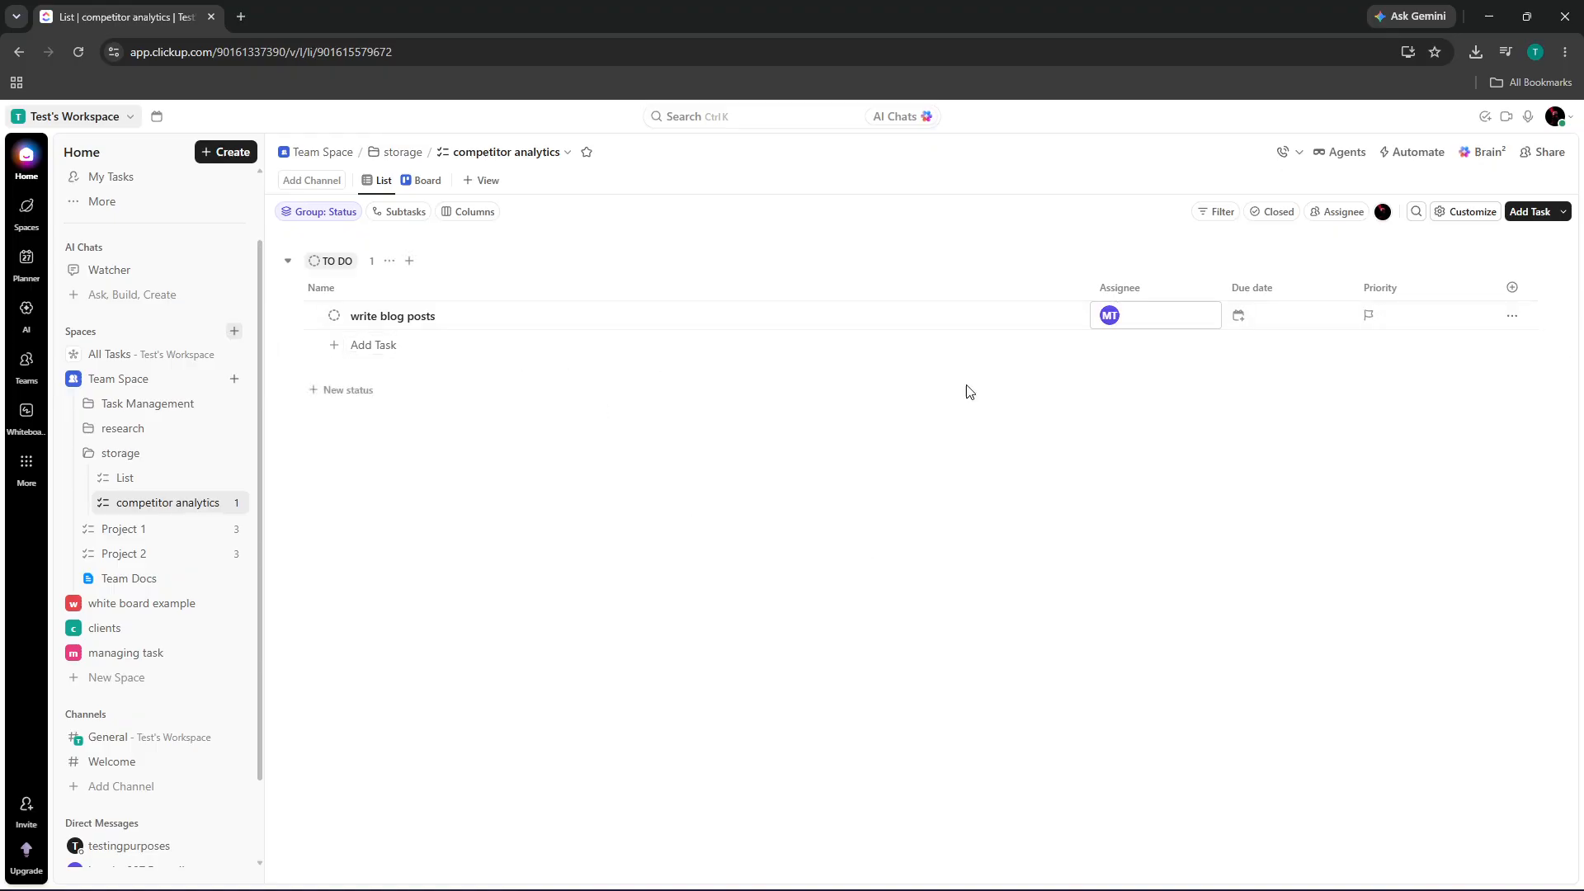
click(1252, 321)
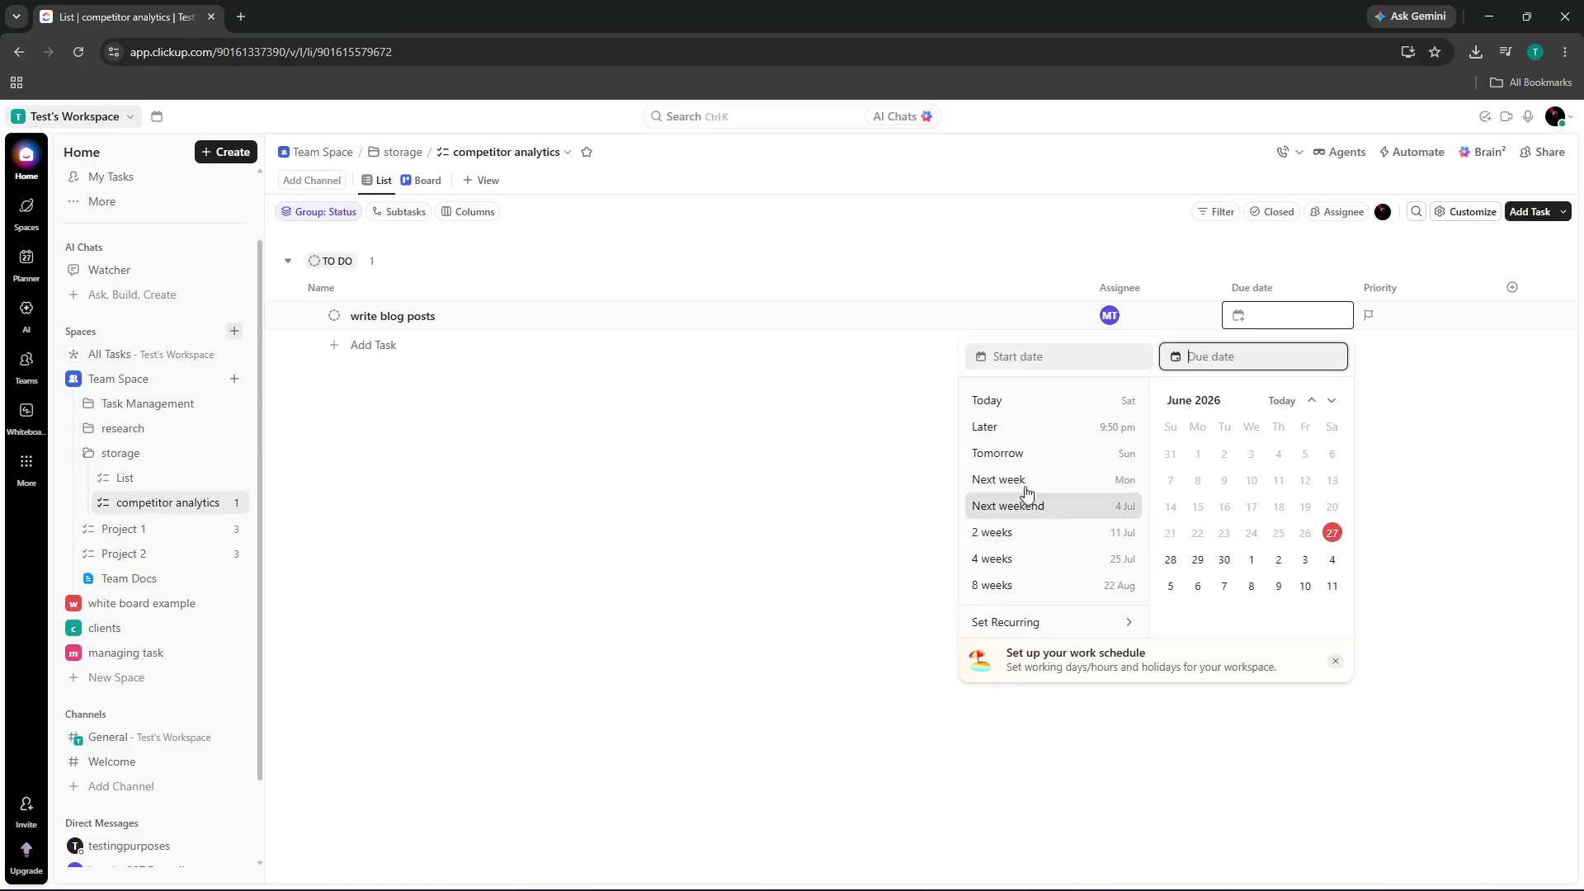
click(1022, 479)
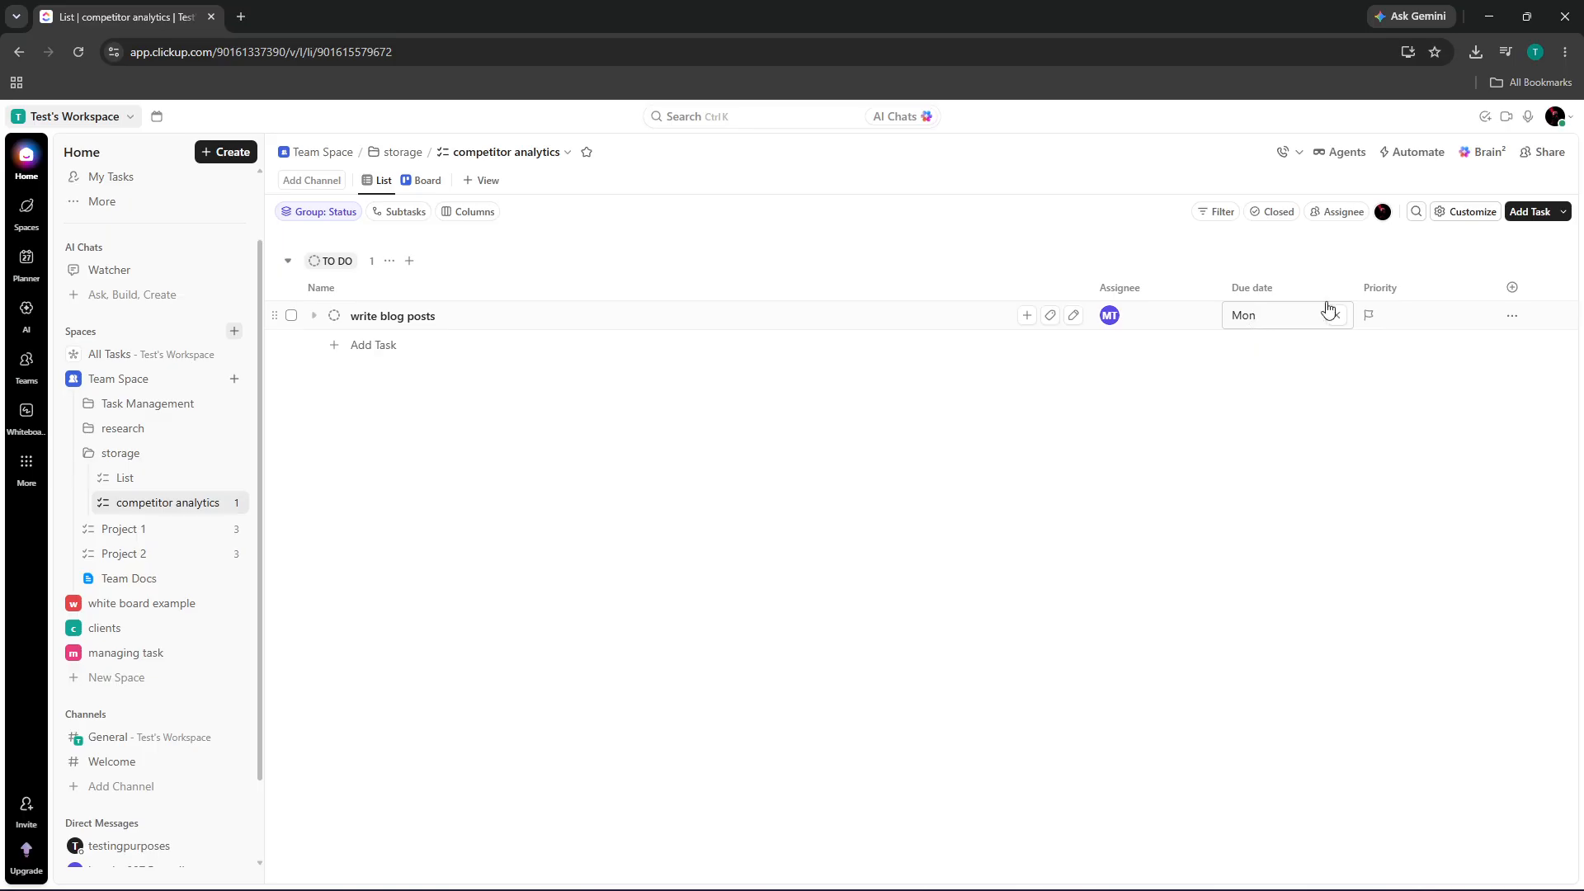
Step: Set the priority of the "write blog posts" task to Normal
click(1417, 321)
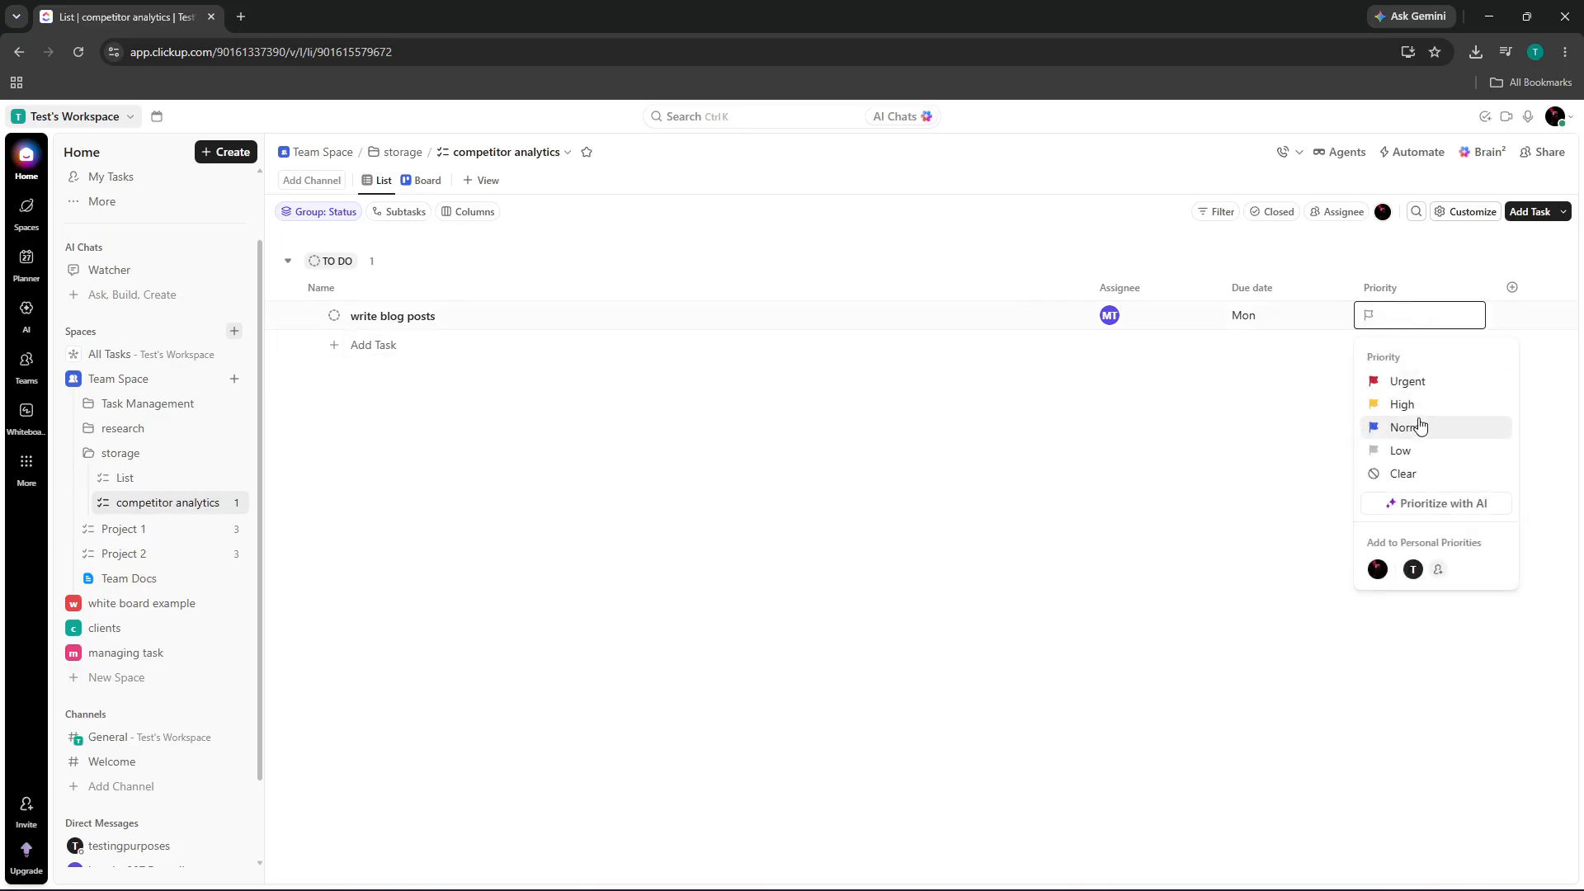
click(1417, 426)
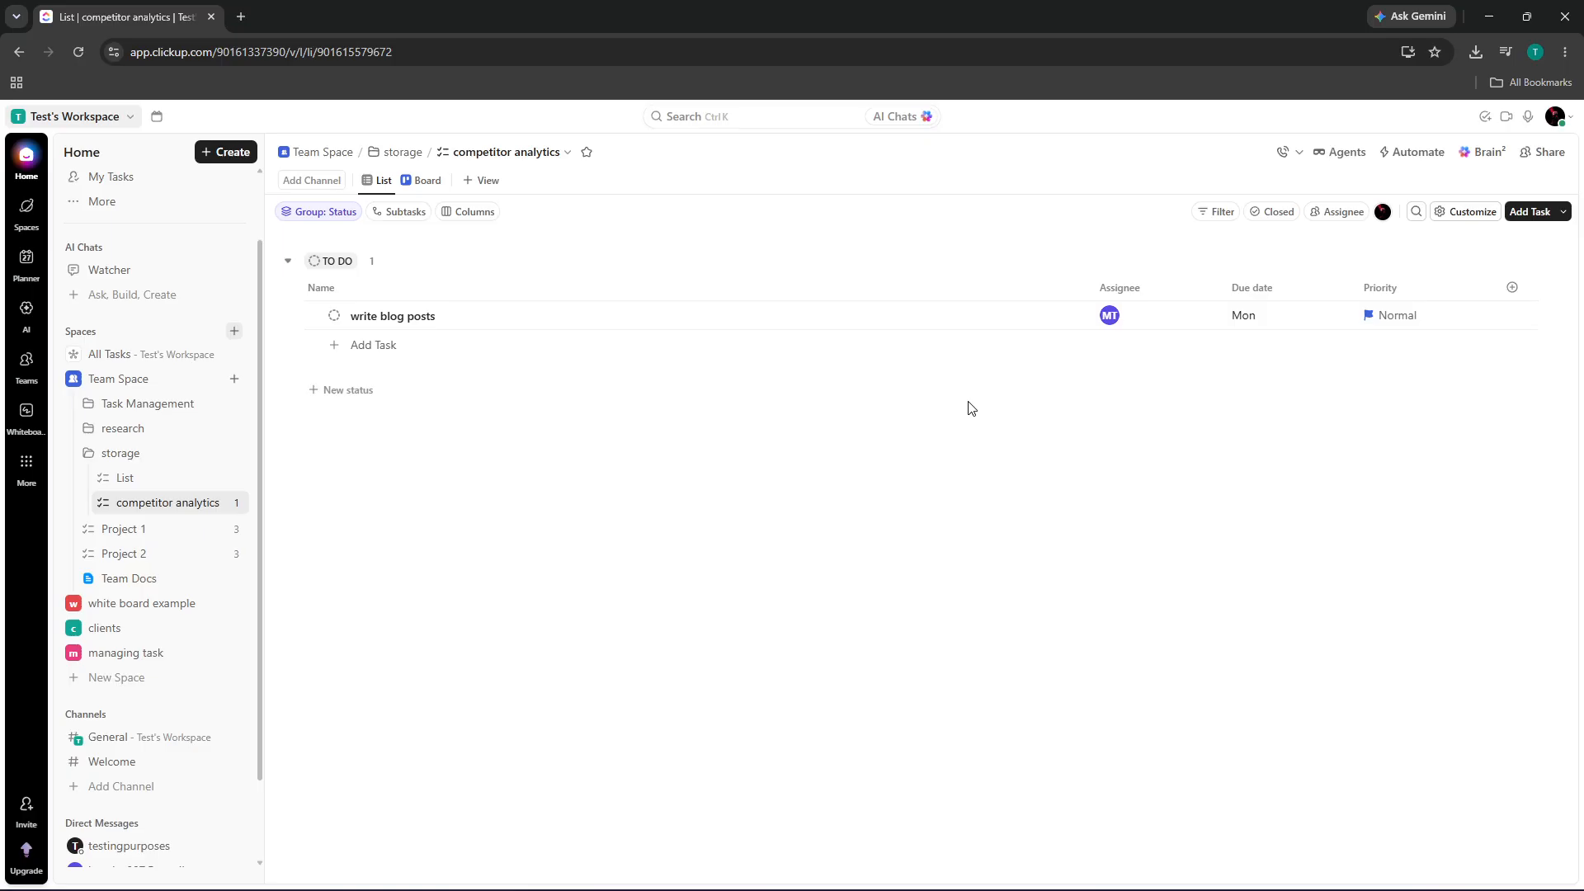
Step: Add the subtasks "create ideas" and "provide materials" to the "write blog posts" task
click(533, 317)
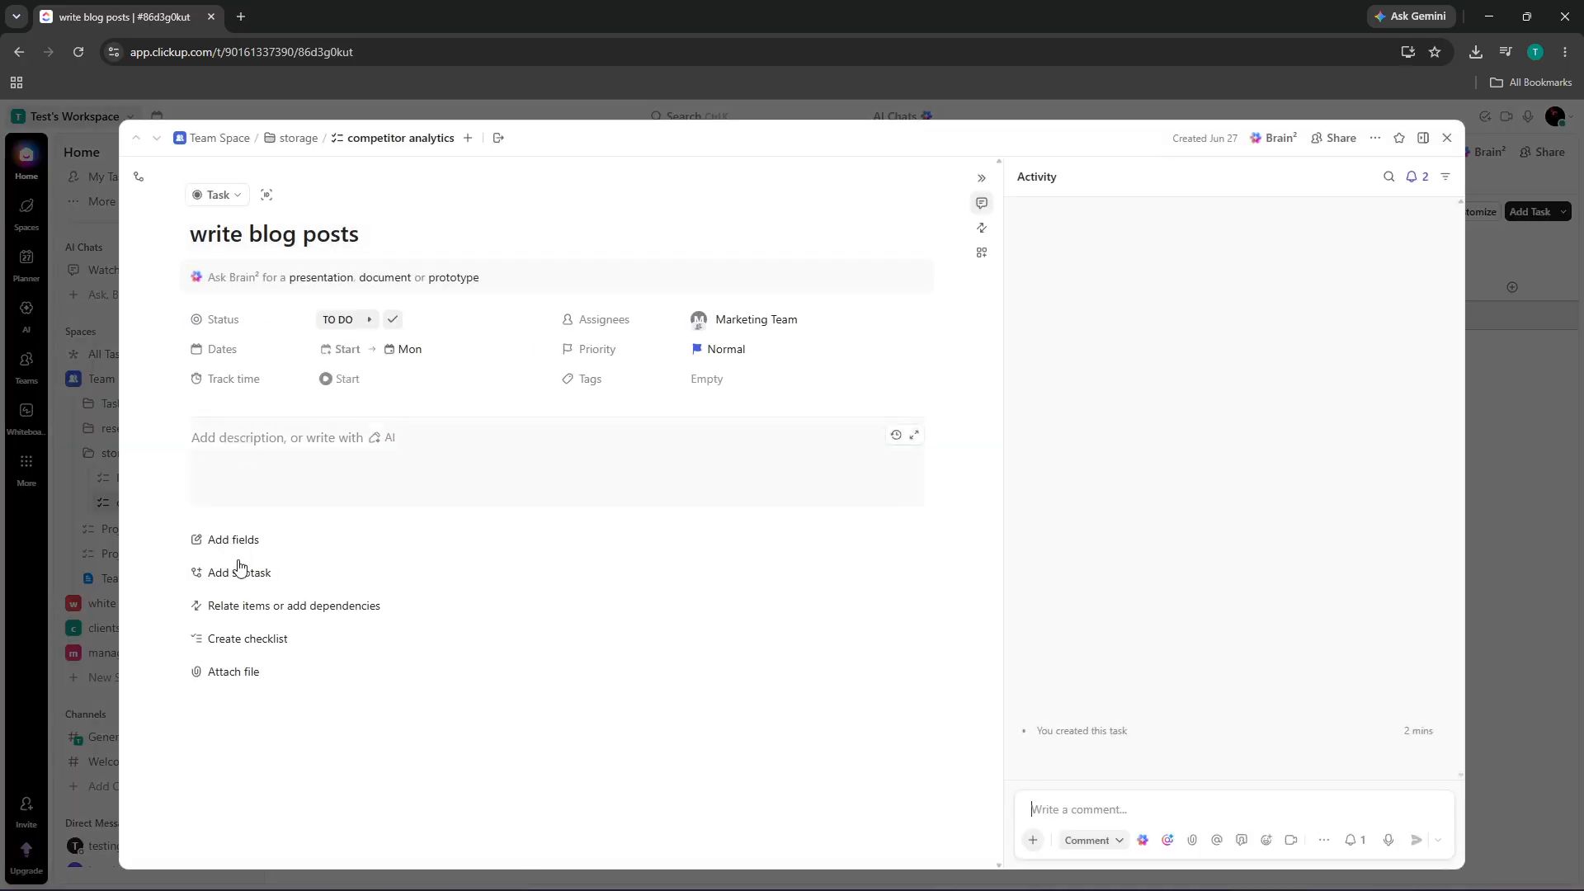
click(240, 572)
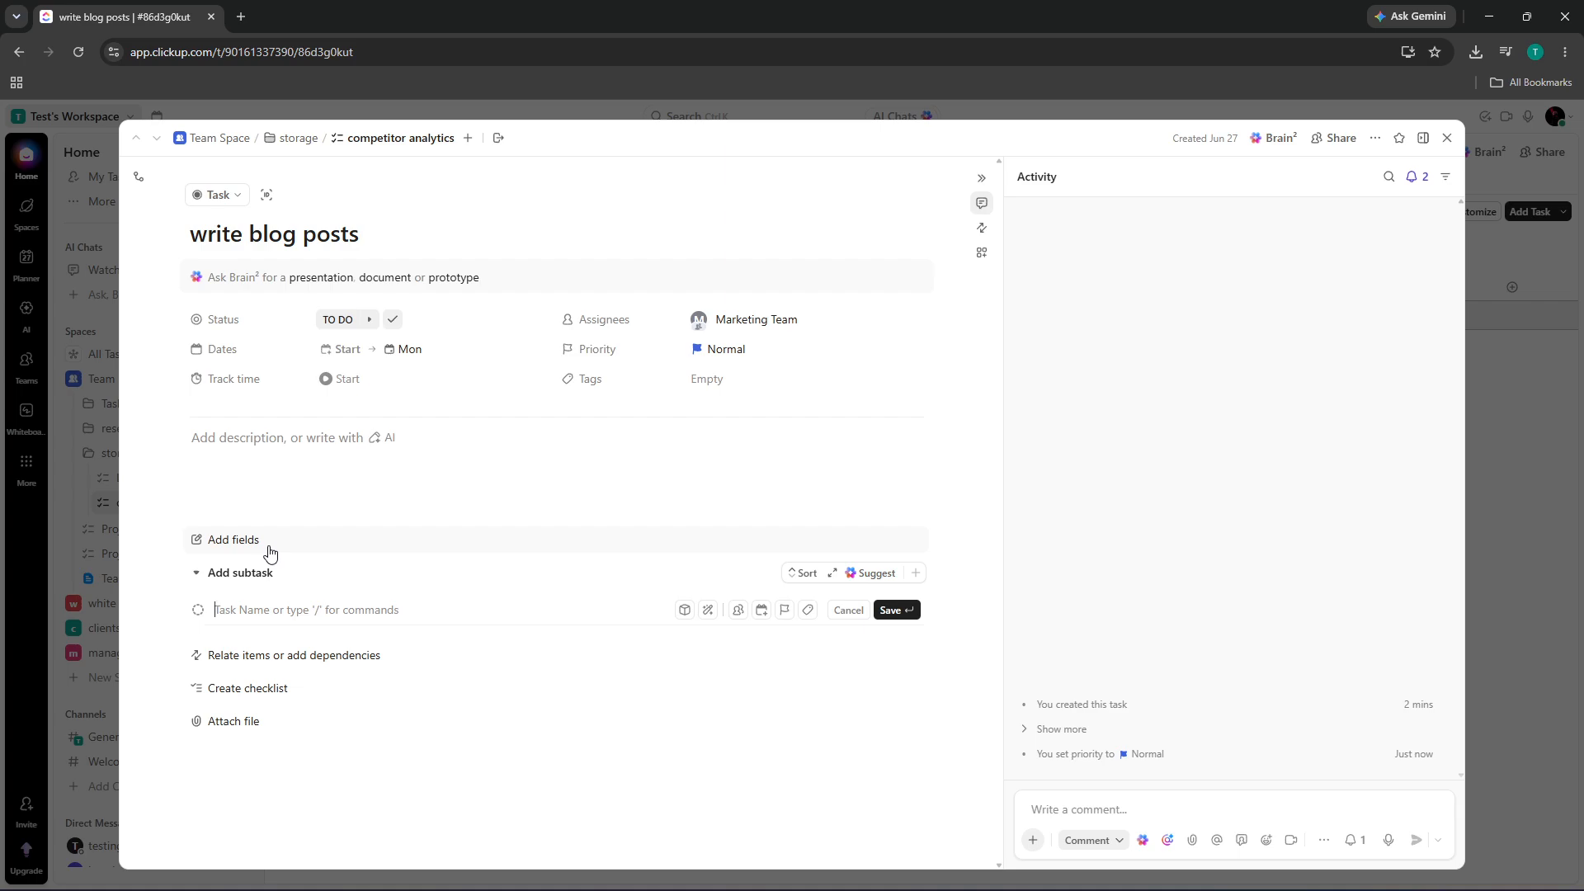
text(ideas)
click(215, 611)
text(create)
key(Return)
text(p)
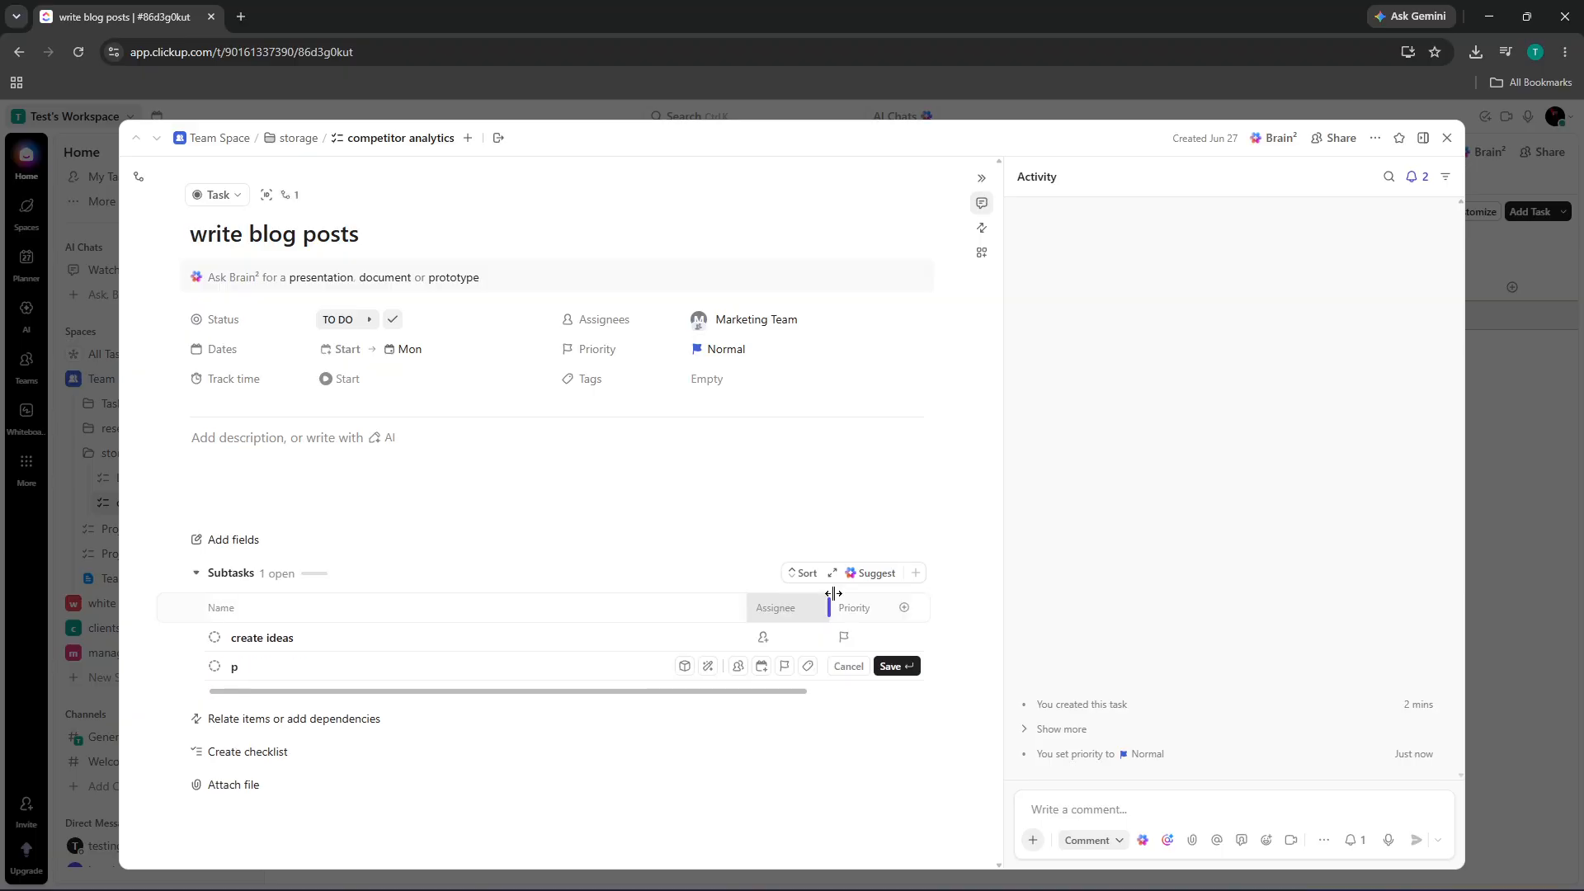
text(rovide materials)
key(Return)
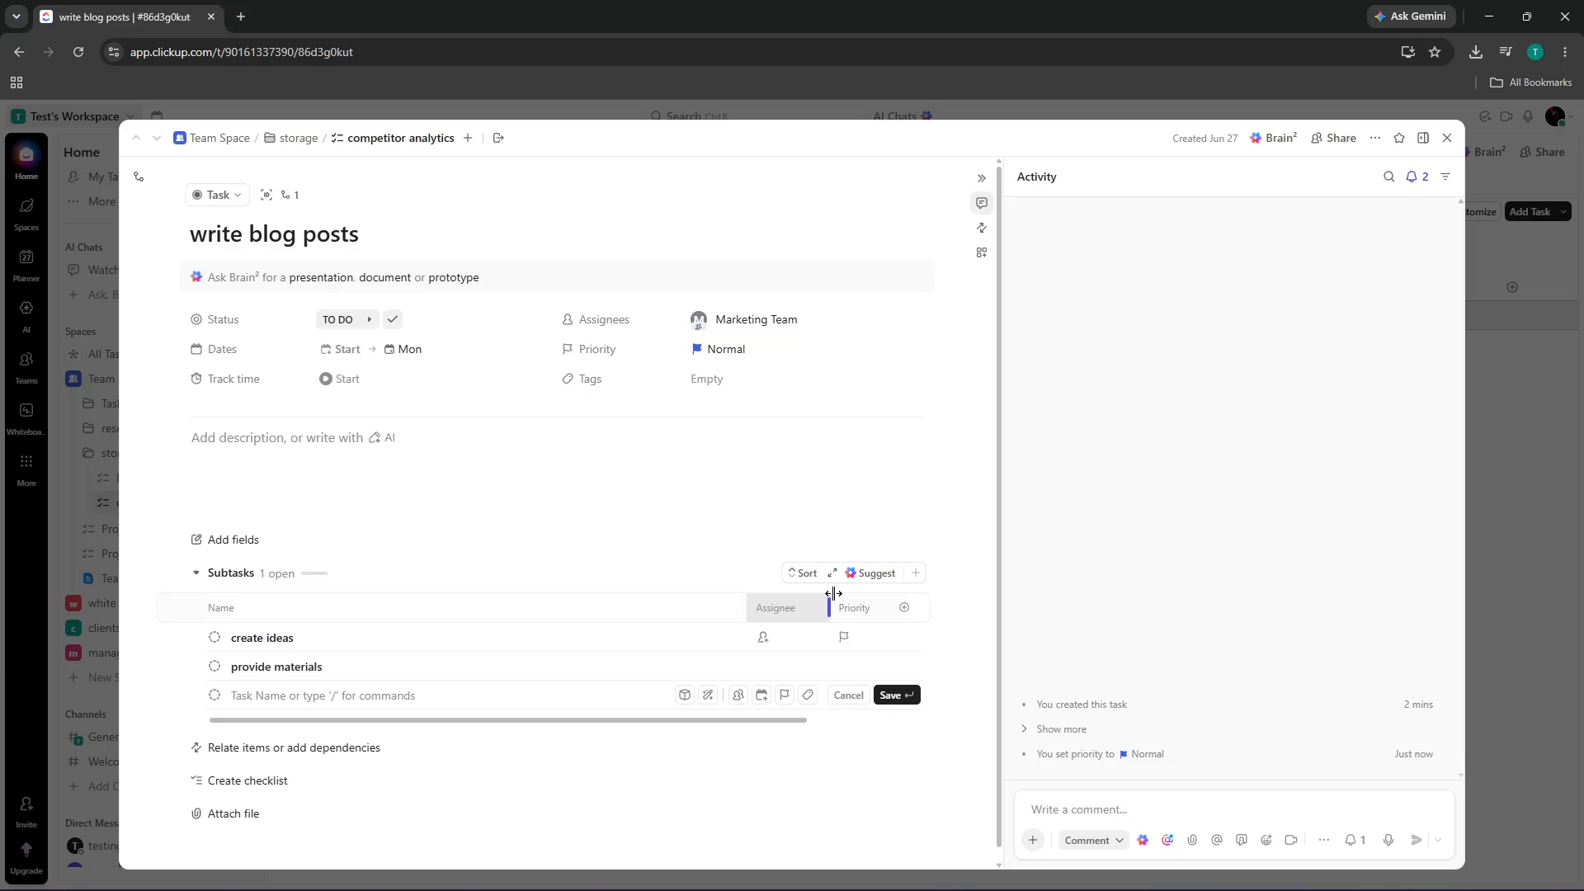
click(1482, 457)
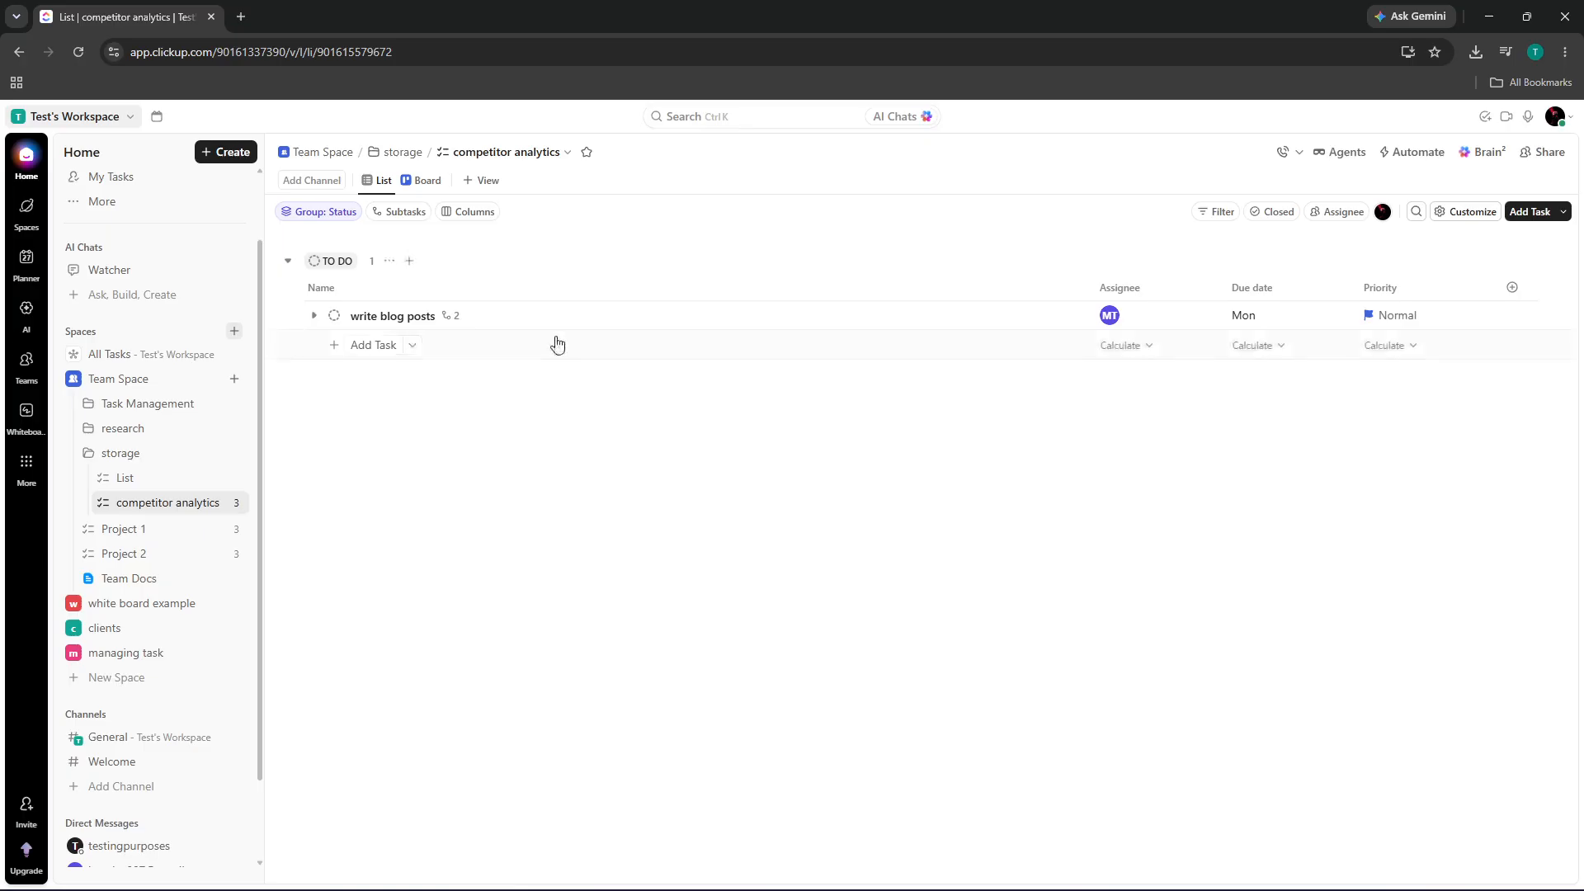
Step: Attach the file Balancing Loop.pptx from the Documents folder to the "write blog posts" task
click(555, 343)
click(586, 315)
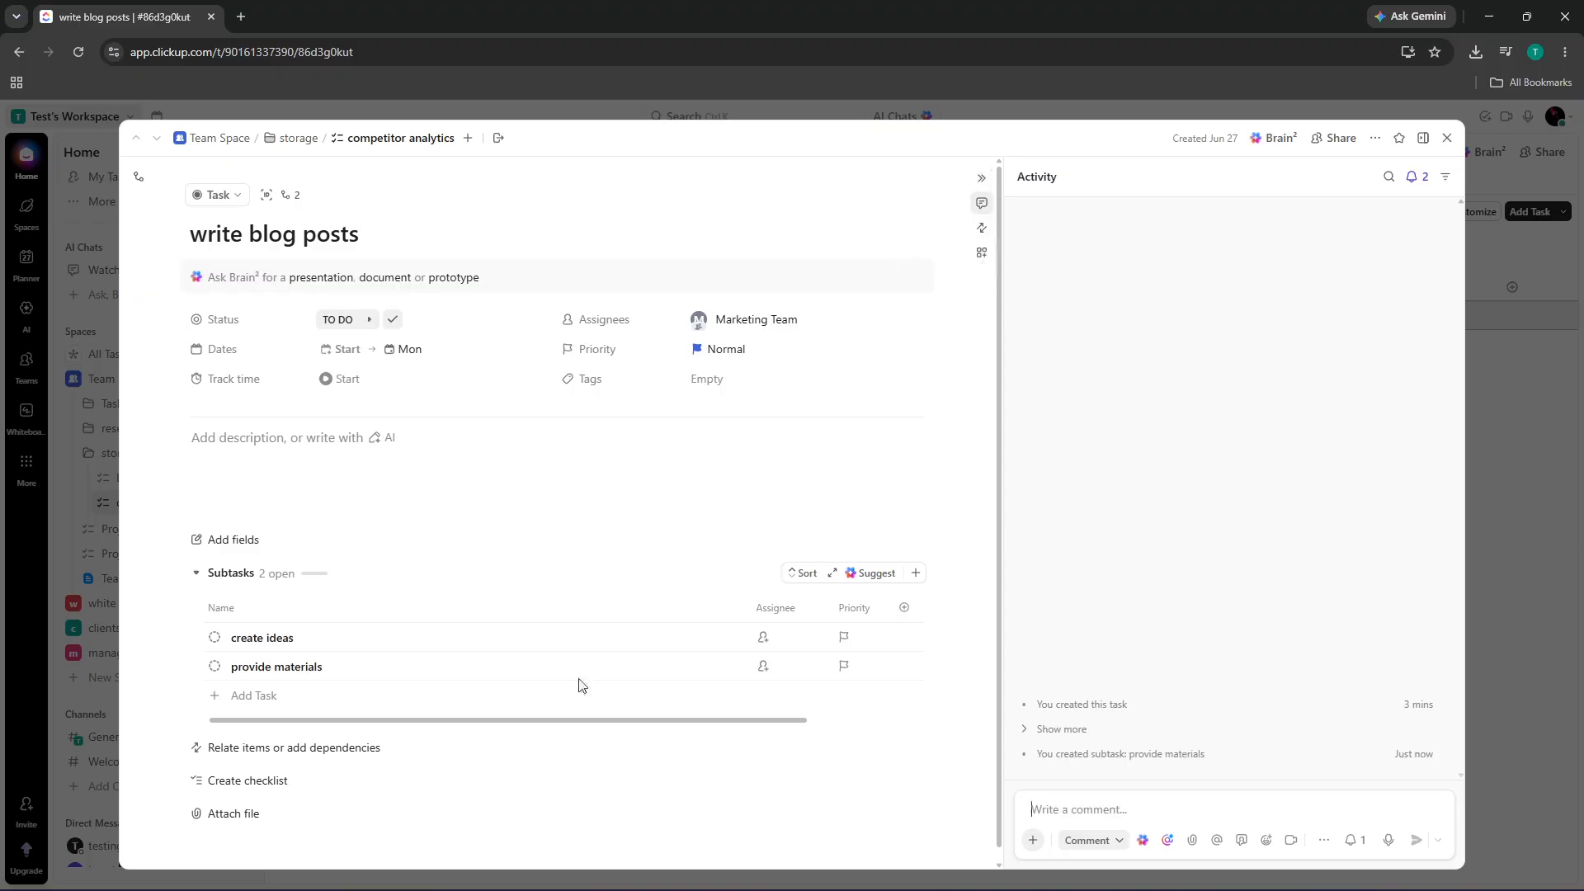
click(226, 814)
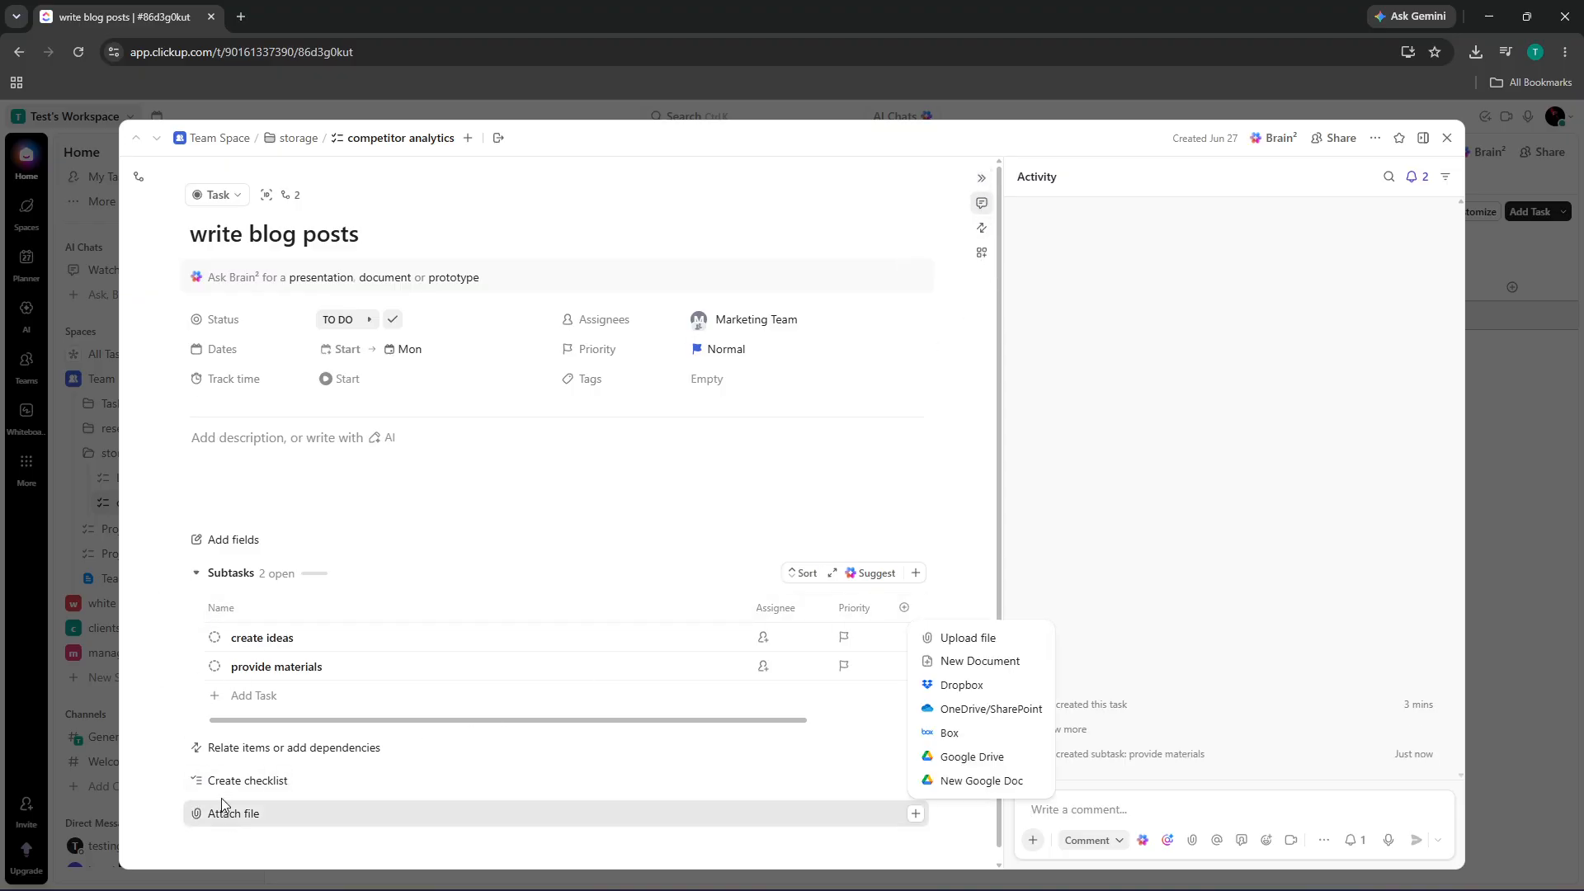
click(970, 647)
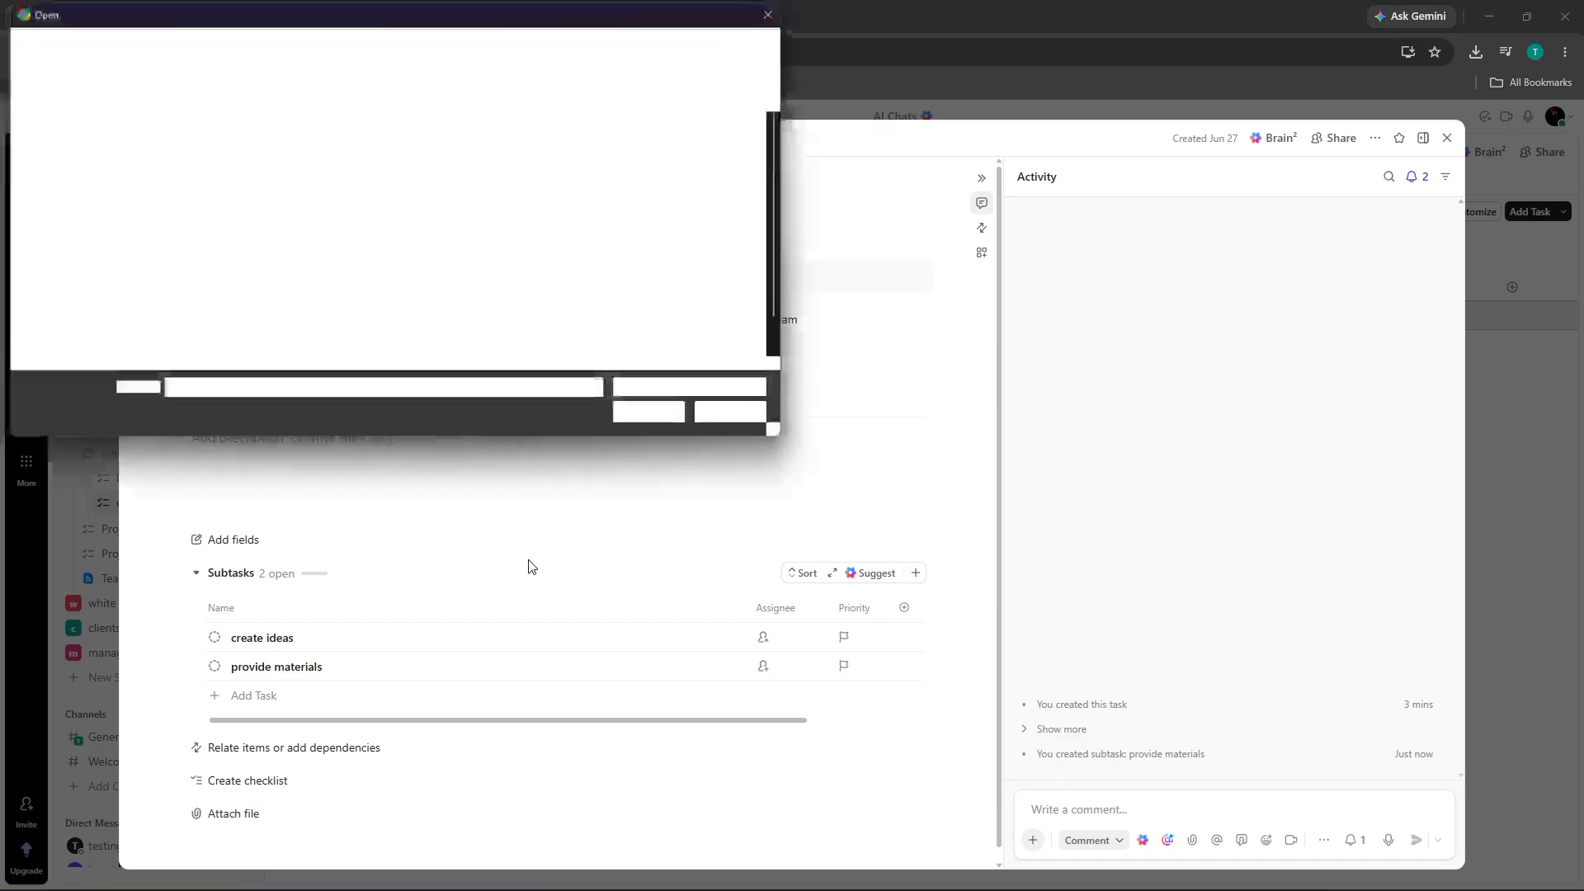
scroll(71, 291, down, 1)
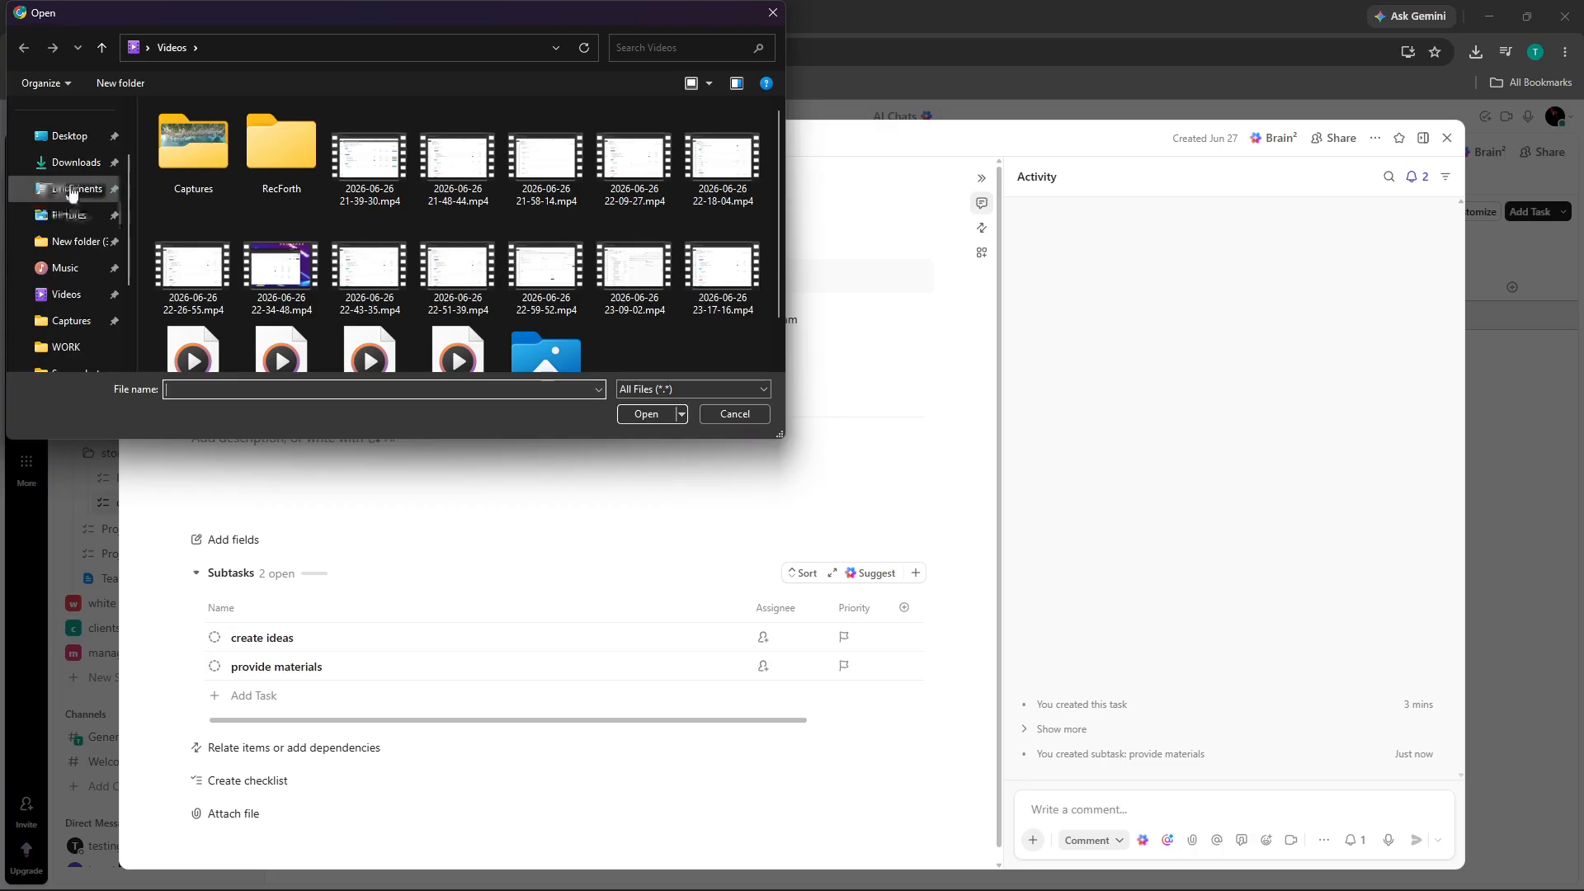
click(74, 188)
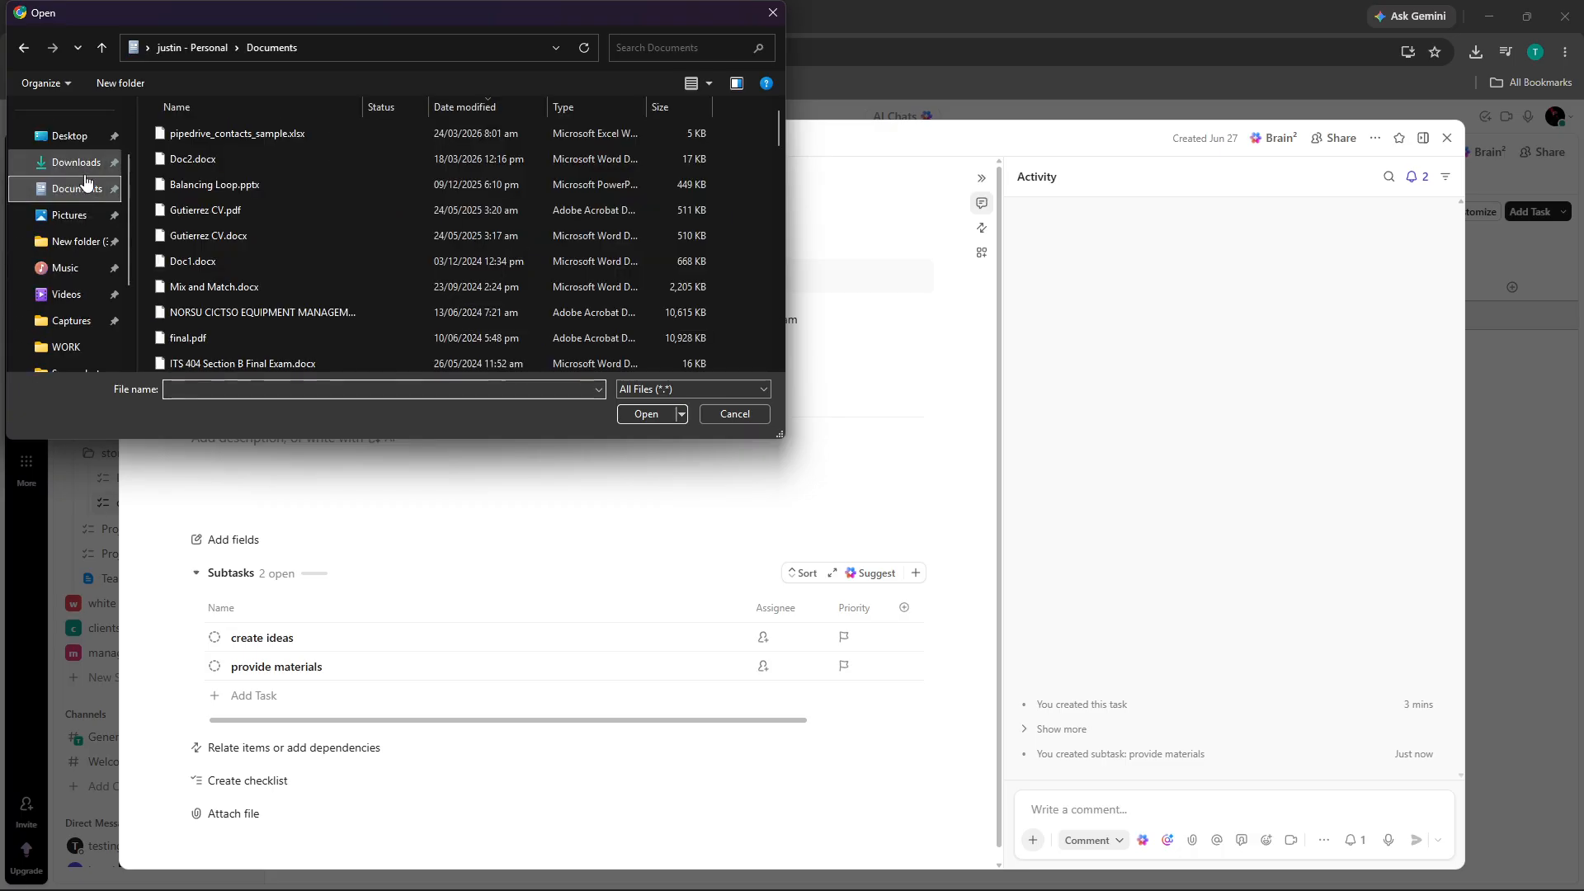
click(197, 186)
click(634, 412)
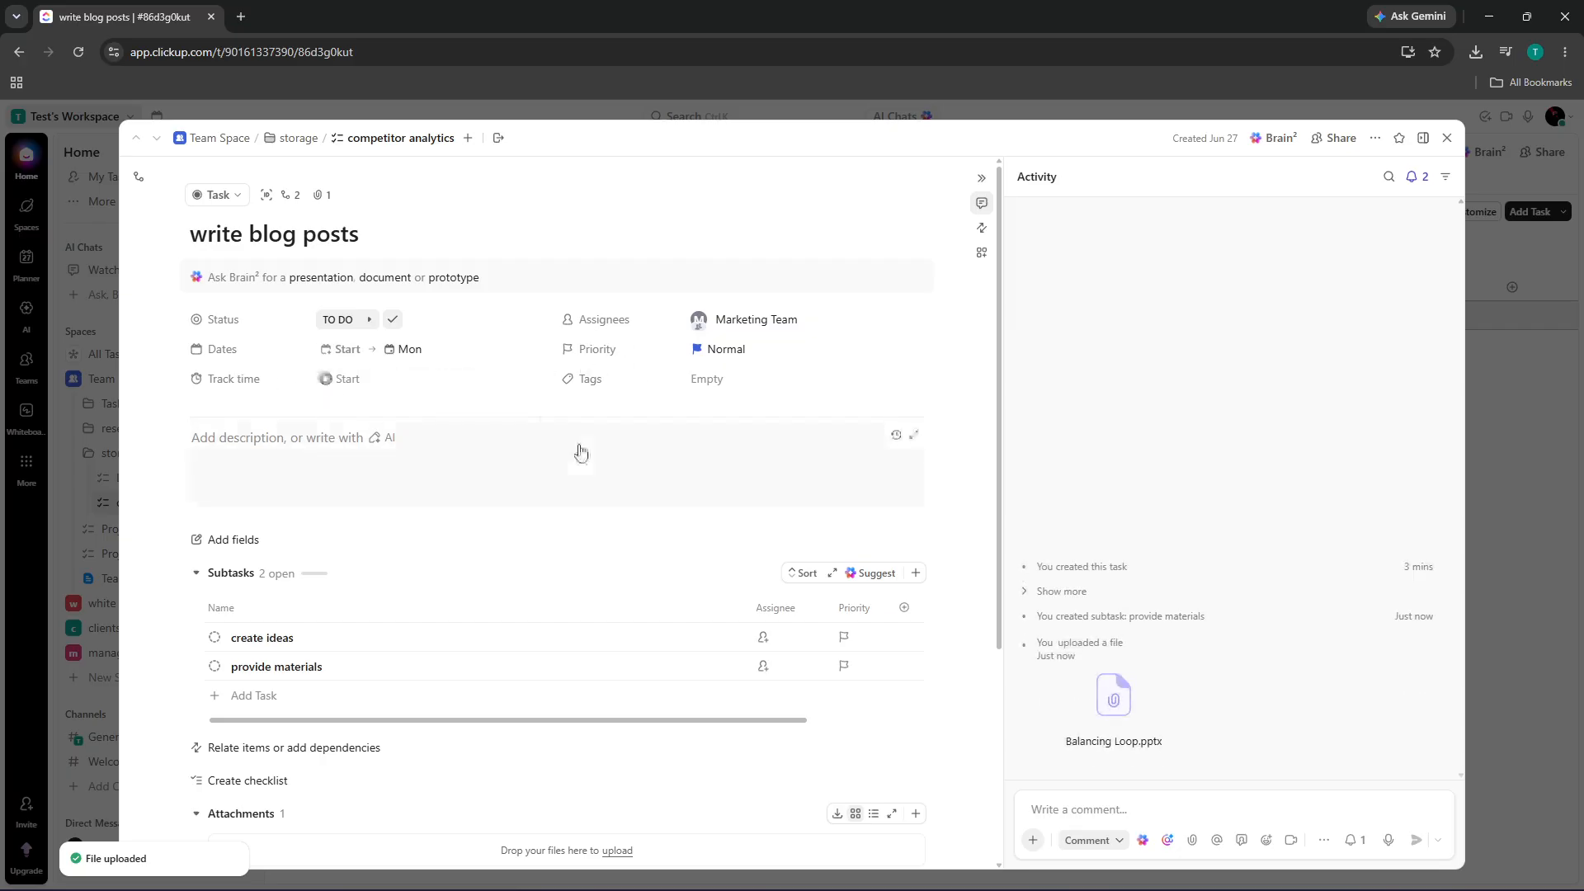
Step: Set the "write blog posts" task's status to In Progress without resolving its subtasks, and close the task
click(371, 322)
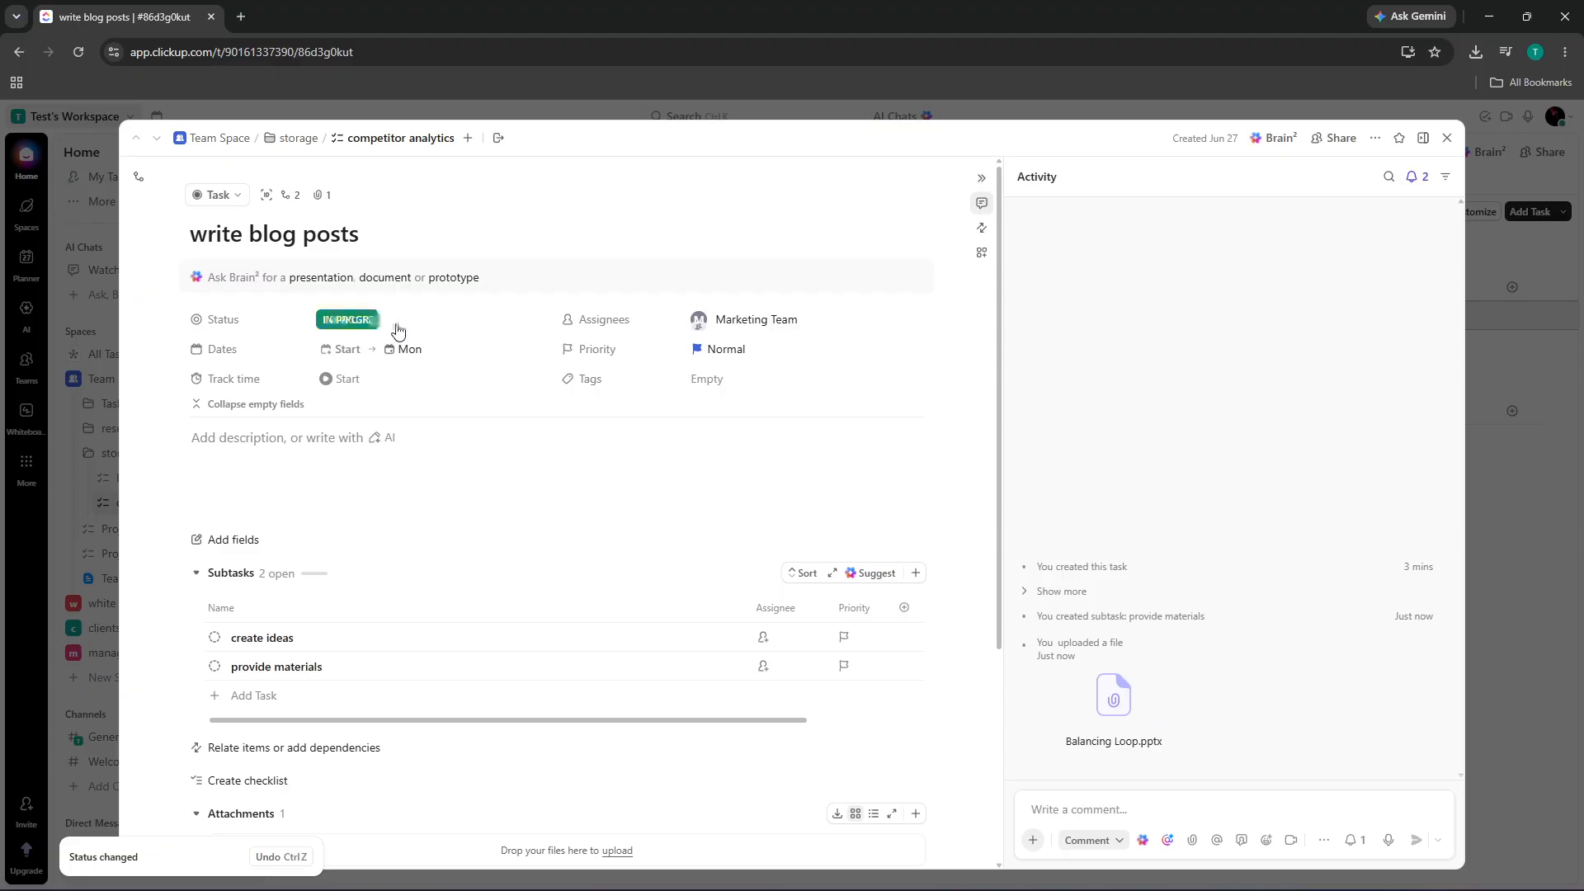
click(357, 323)
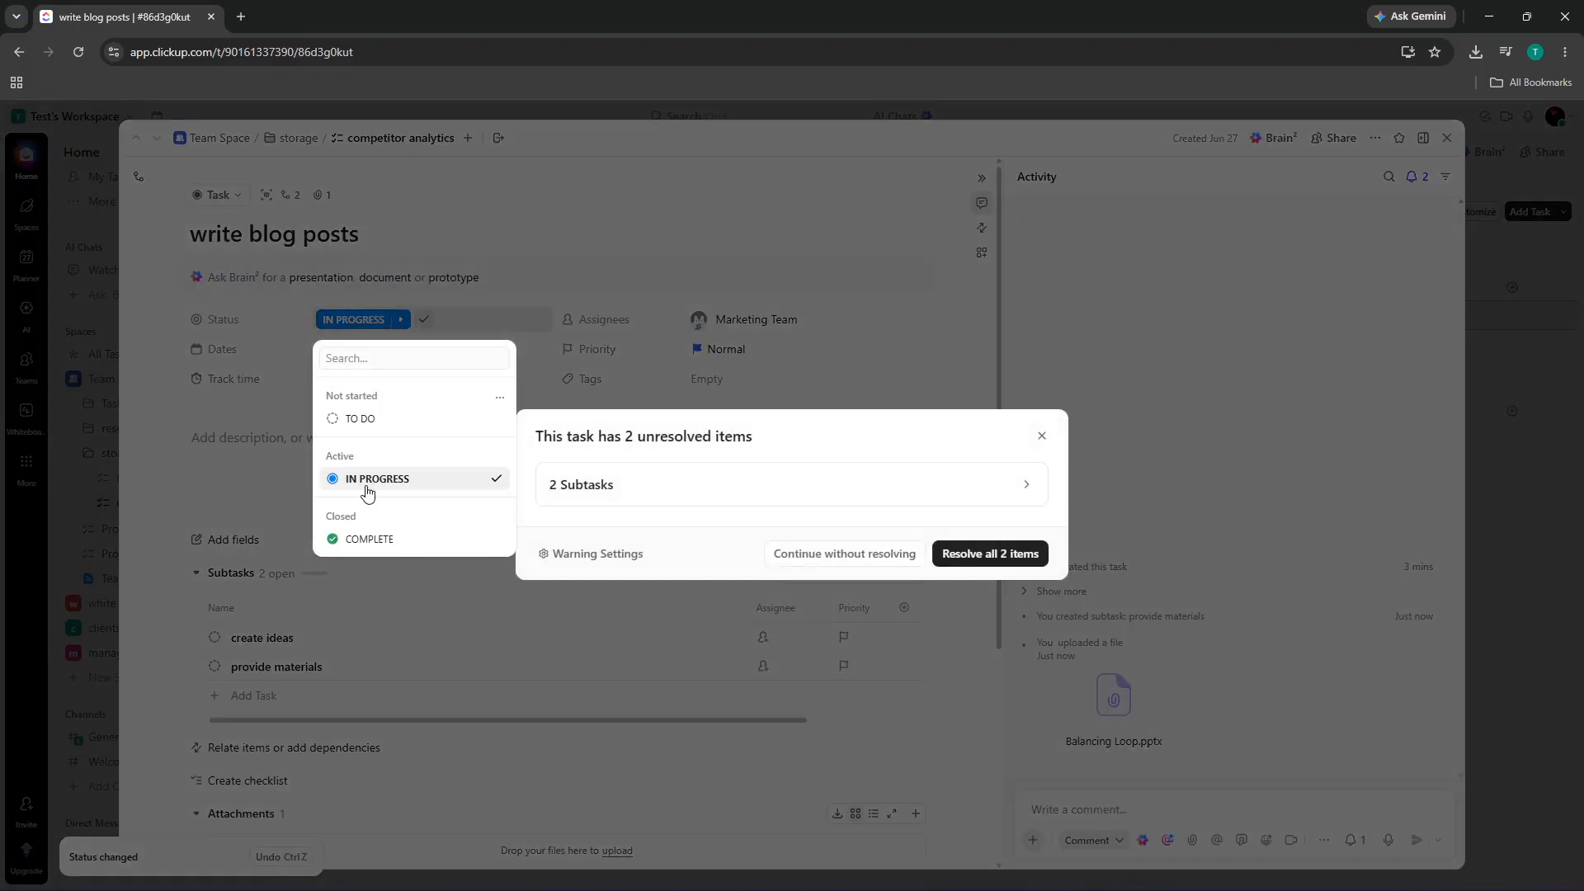
click(365, 487)
click(1044, 439)
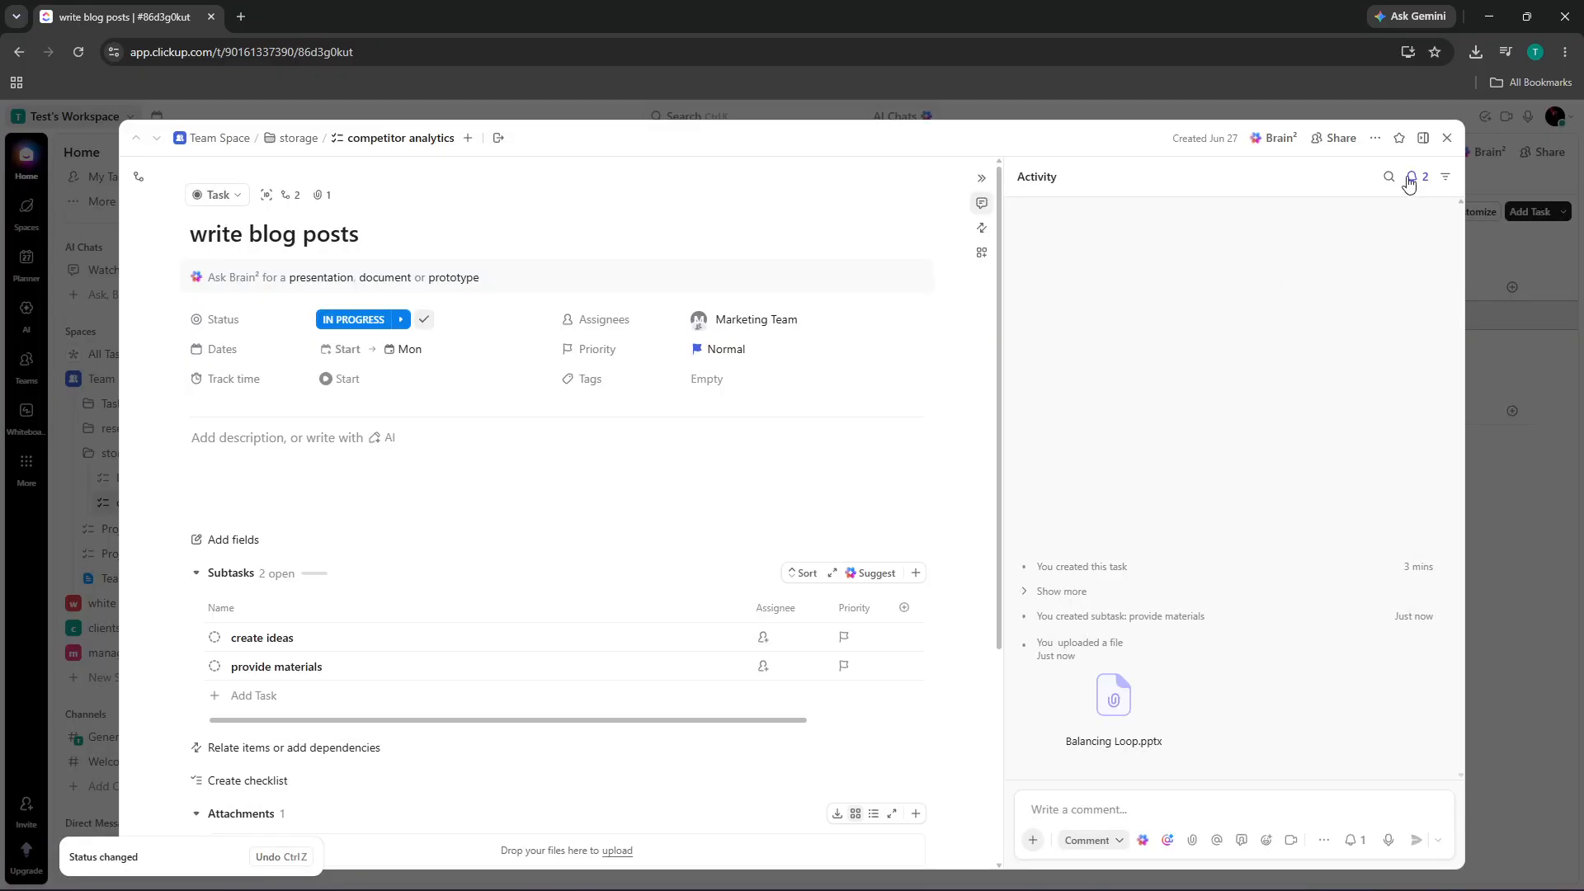
click(1447, 138)
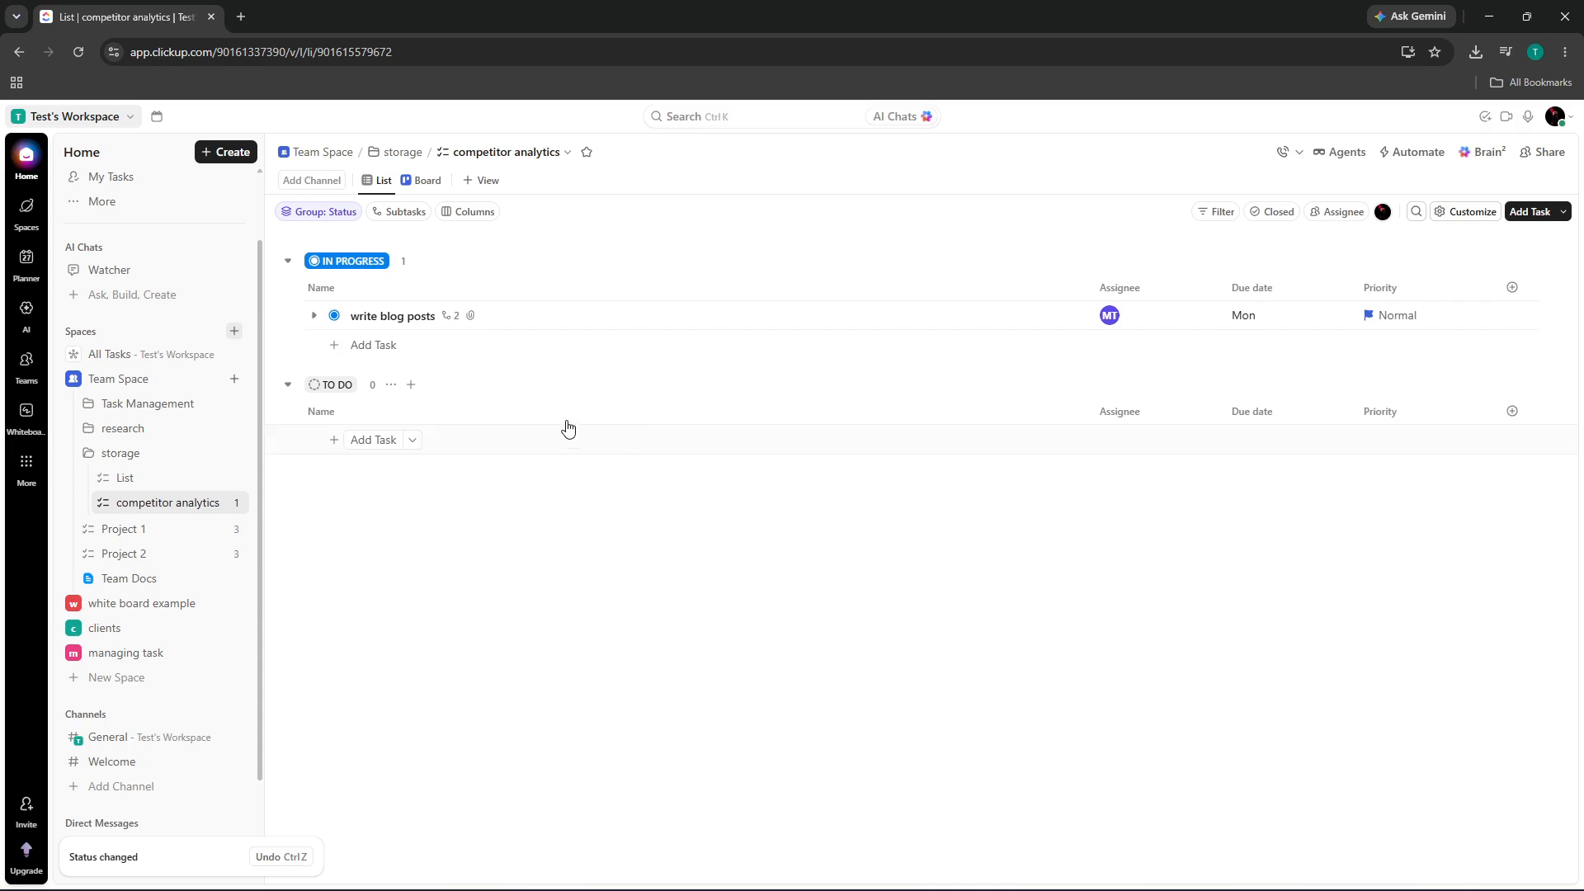
Step: Show the competitor analytics list as a board and move the "write blog posts" card to the To Do column
click(419, 181)
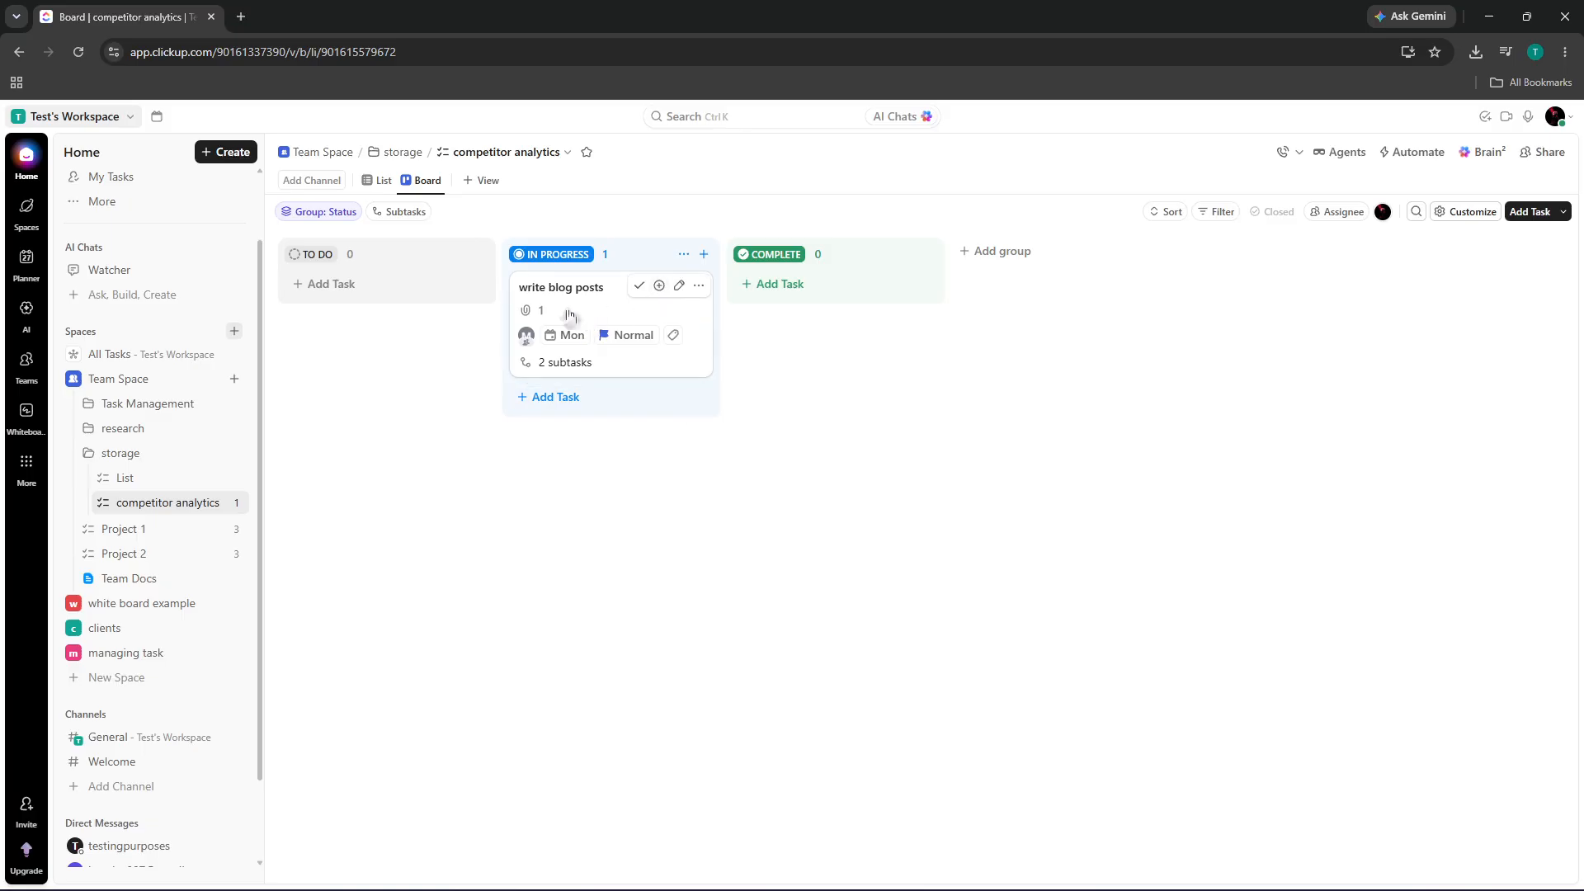
drag(565, 310, 345, 317)
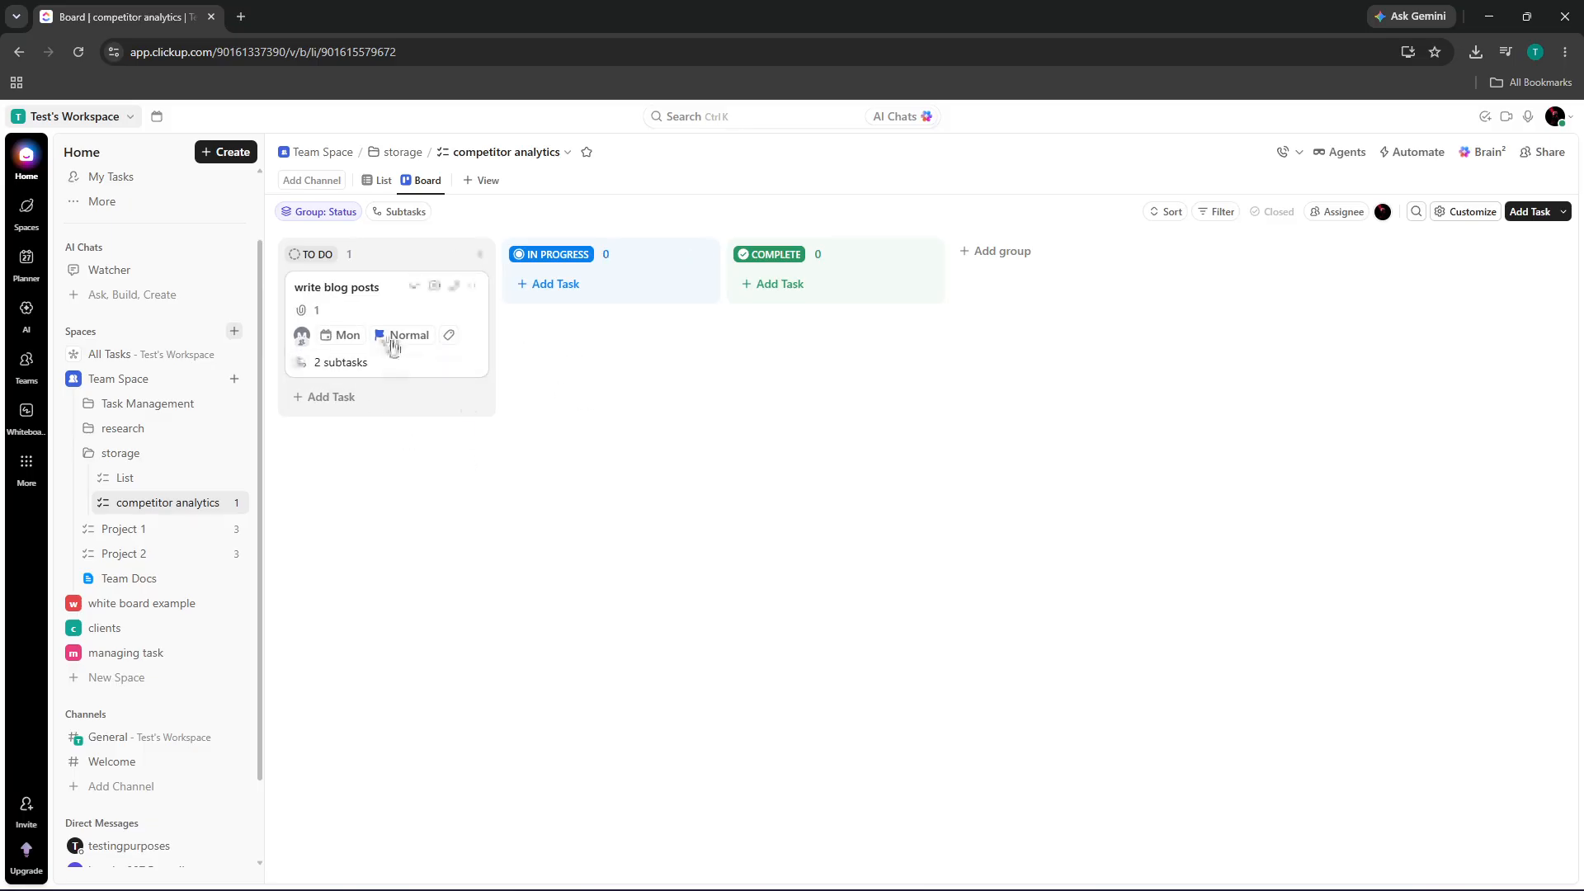
click(357, 314)
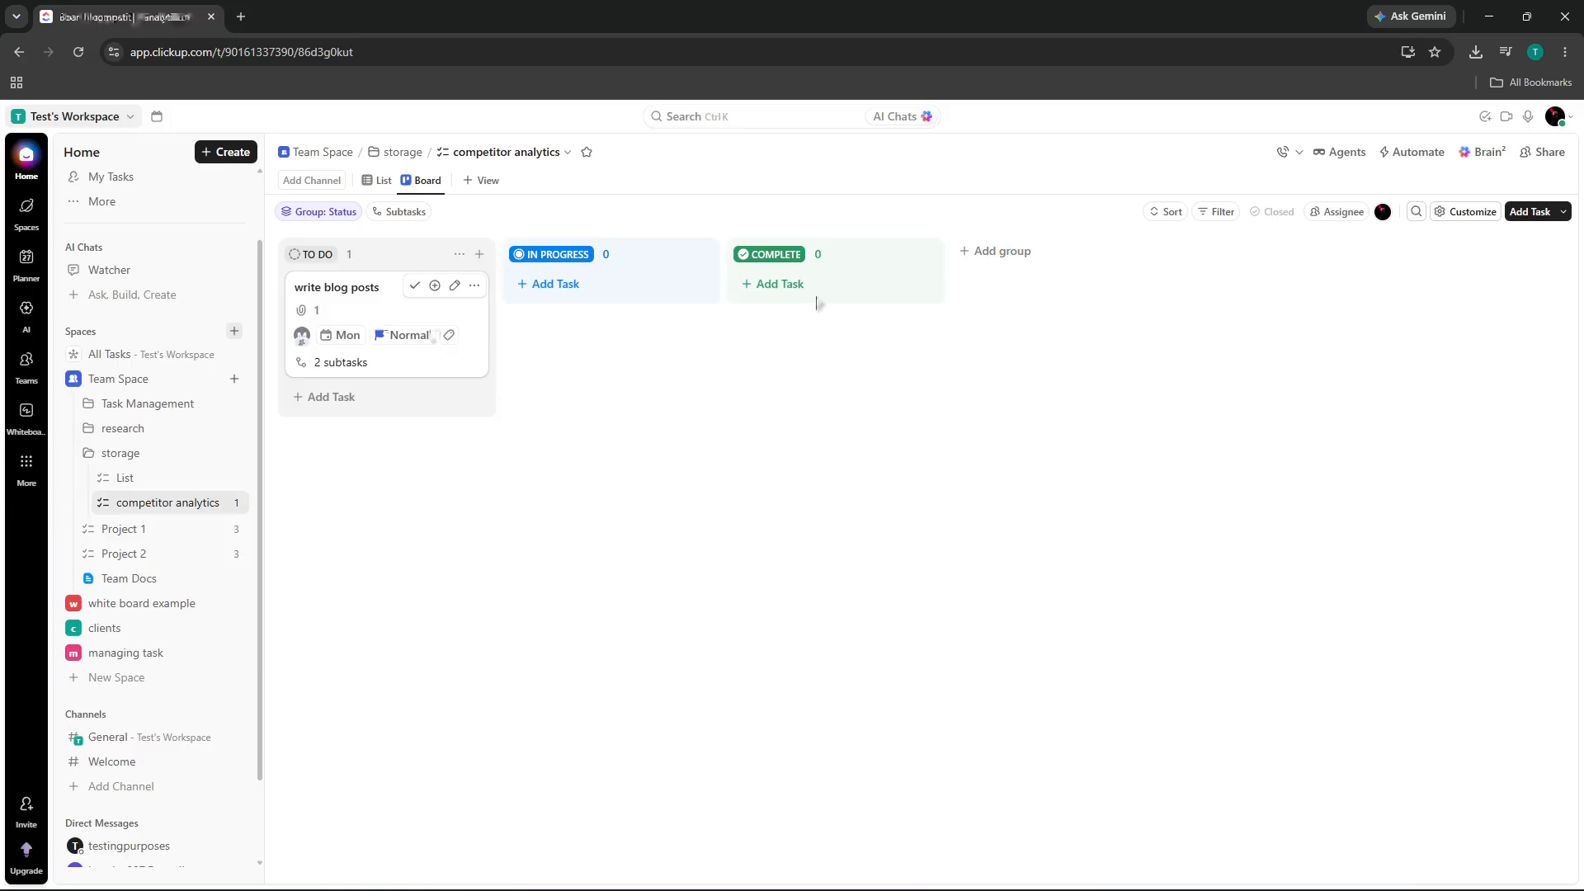
click(1447, 138)
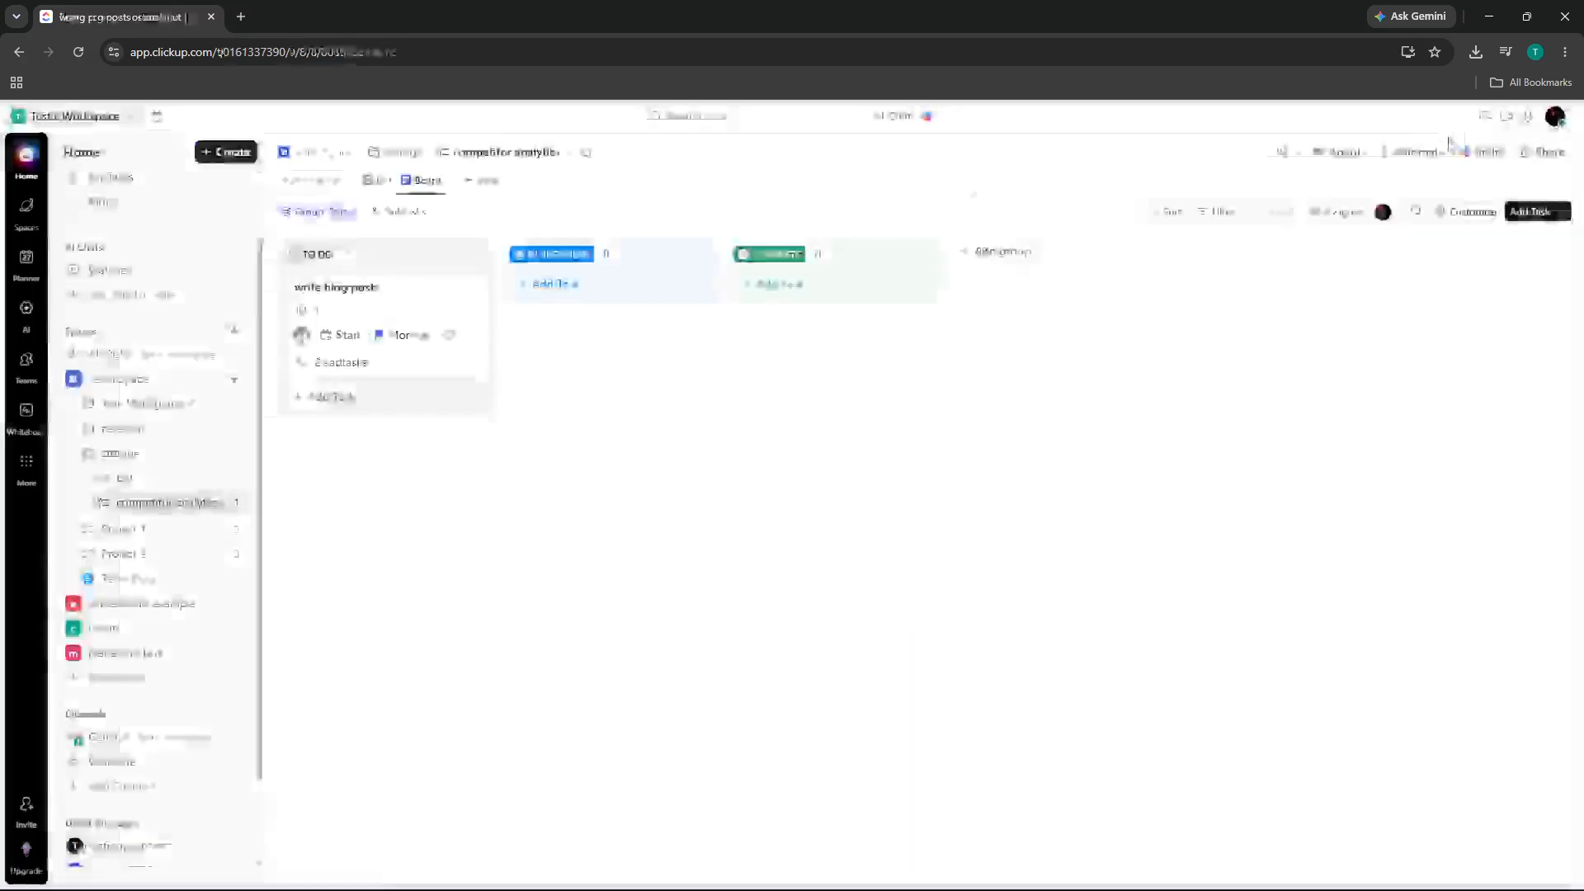
Step: Add a Gantt chart view to the competitor analytics list and return to its board view
click(489, 180)
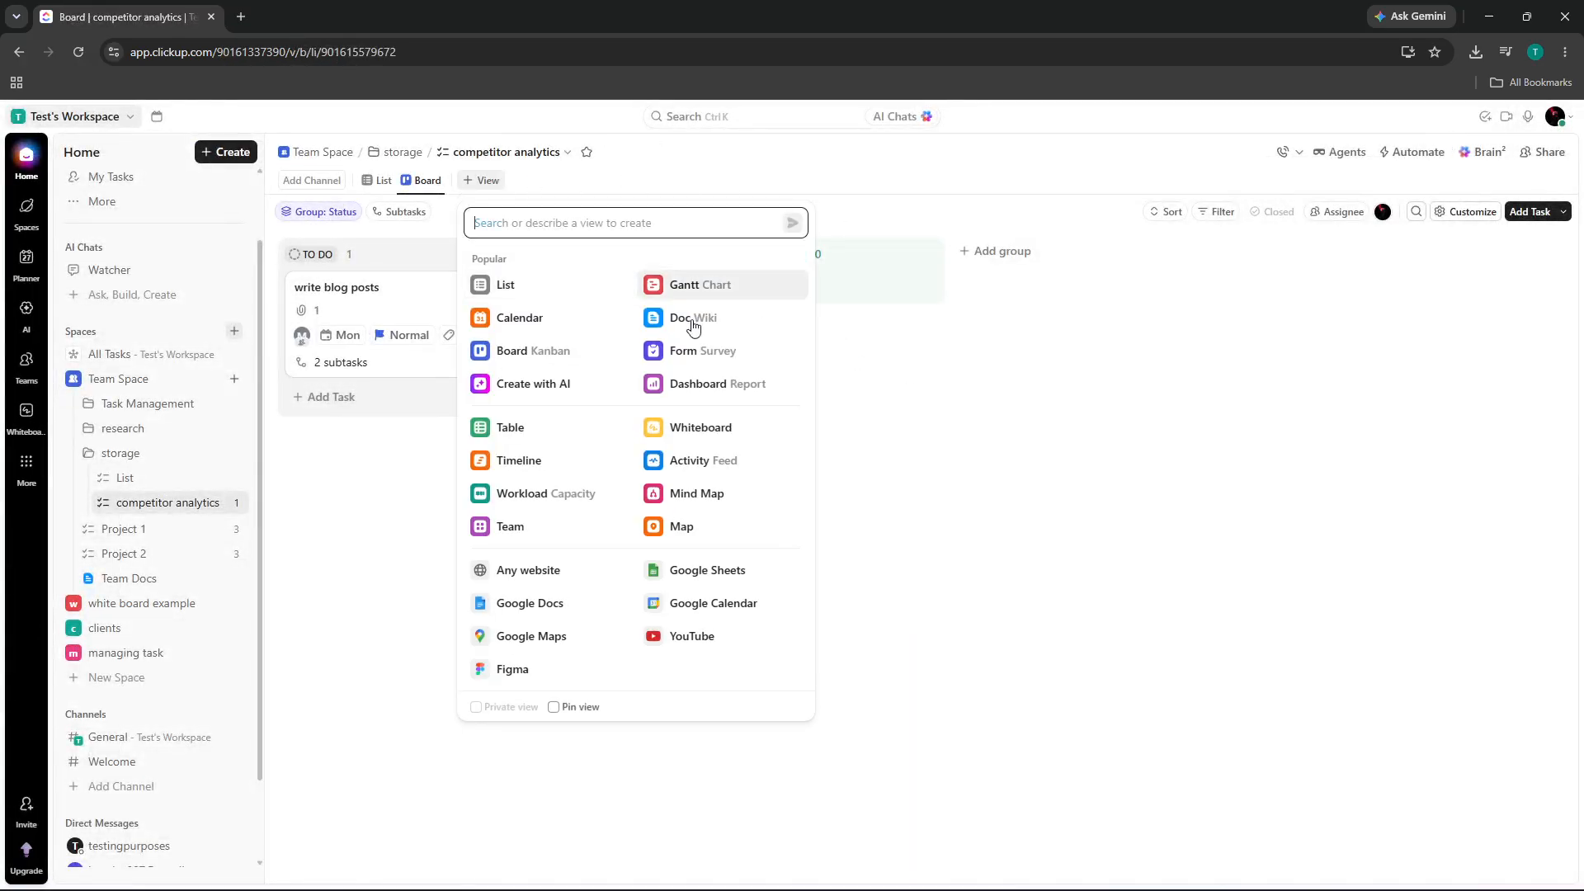
click(672, 290)
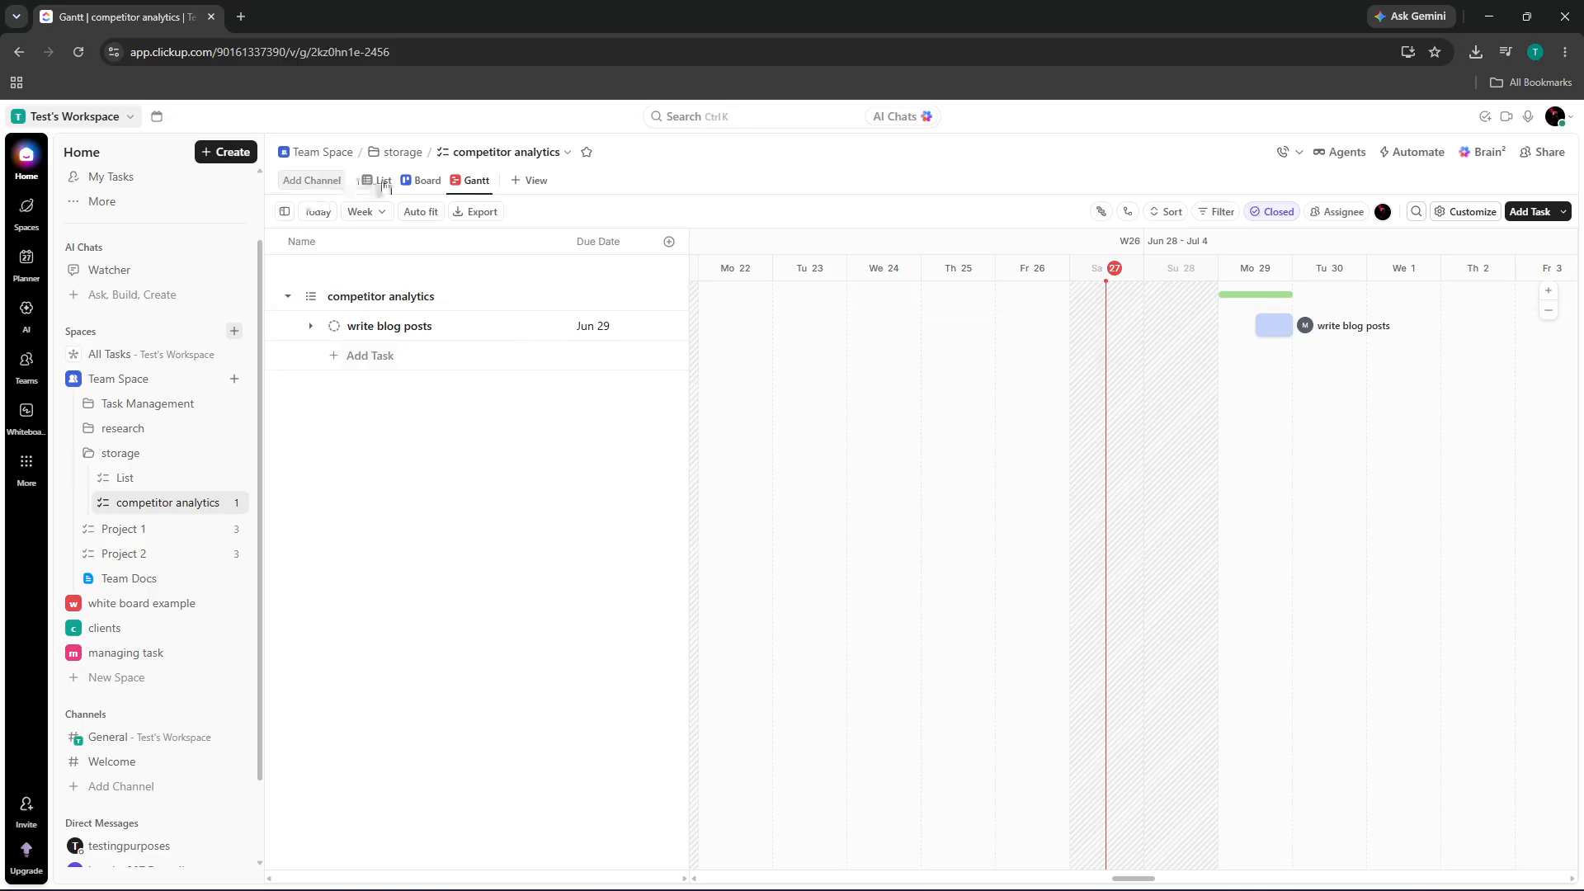
click(415, 185)
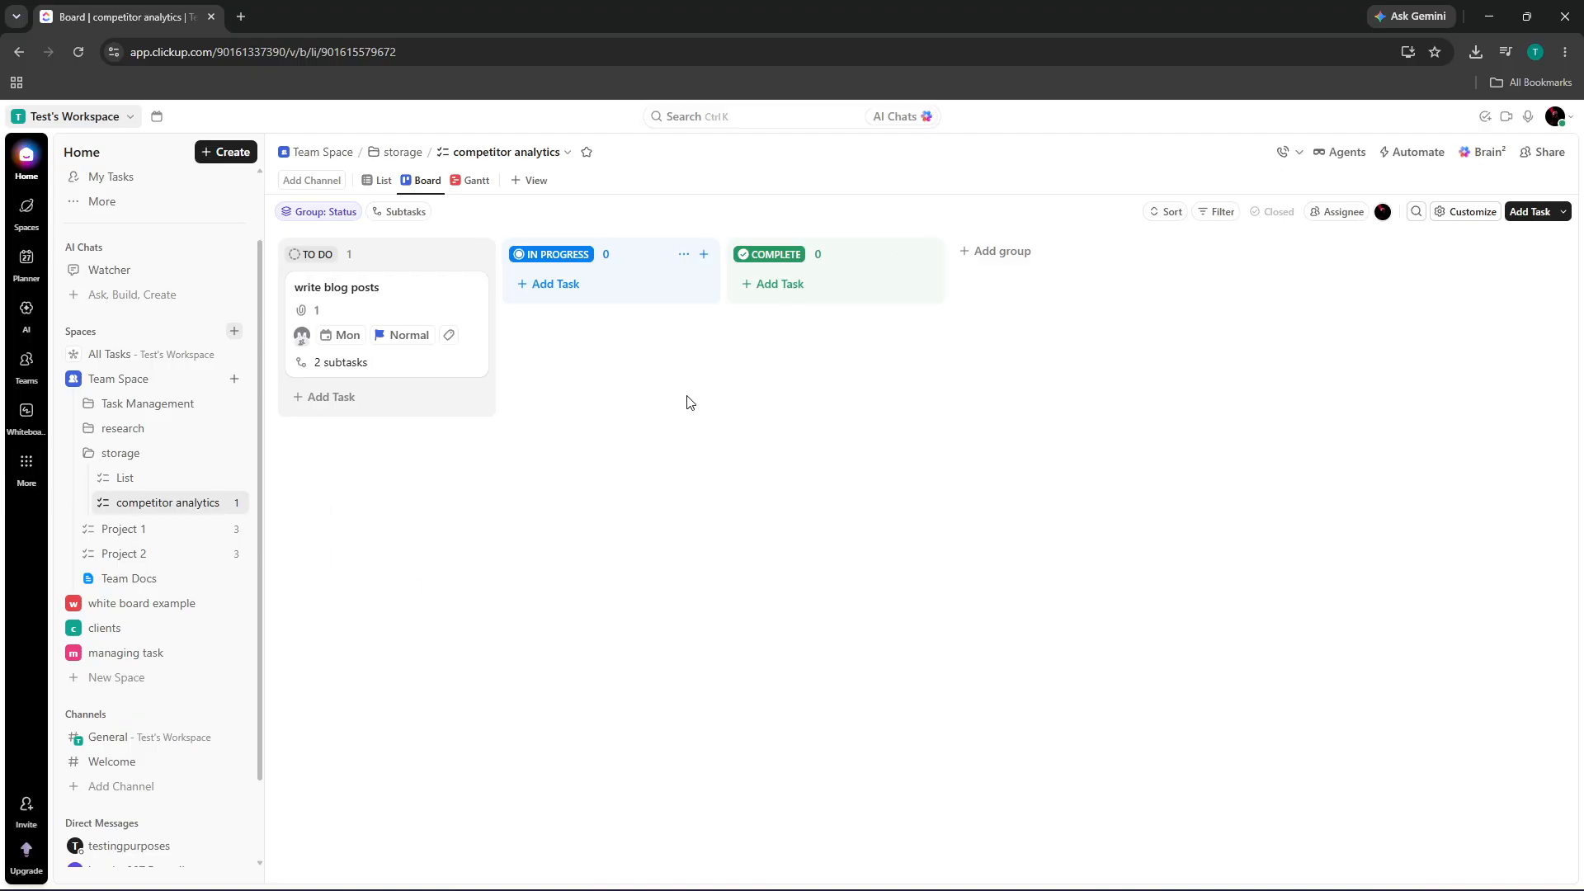
Step: Open the workspace's Spaces section
drag(347, 311, 443, 311)
scroll(143, 458, up, 1)
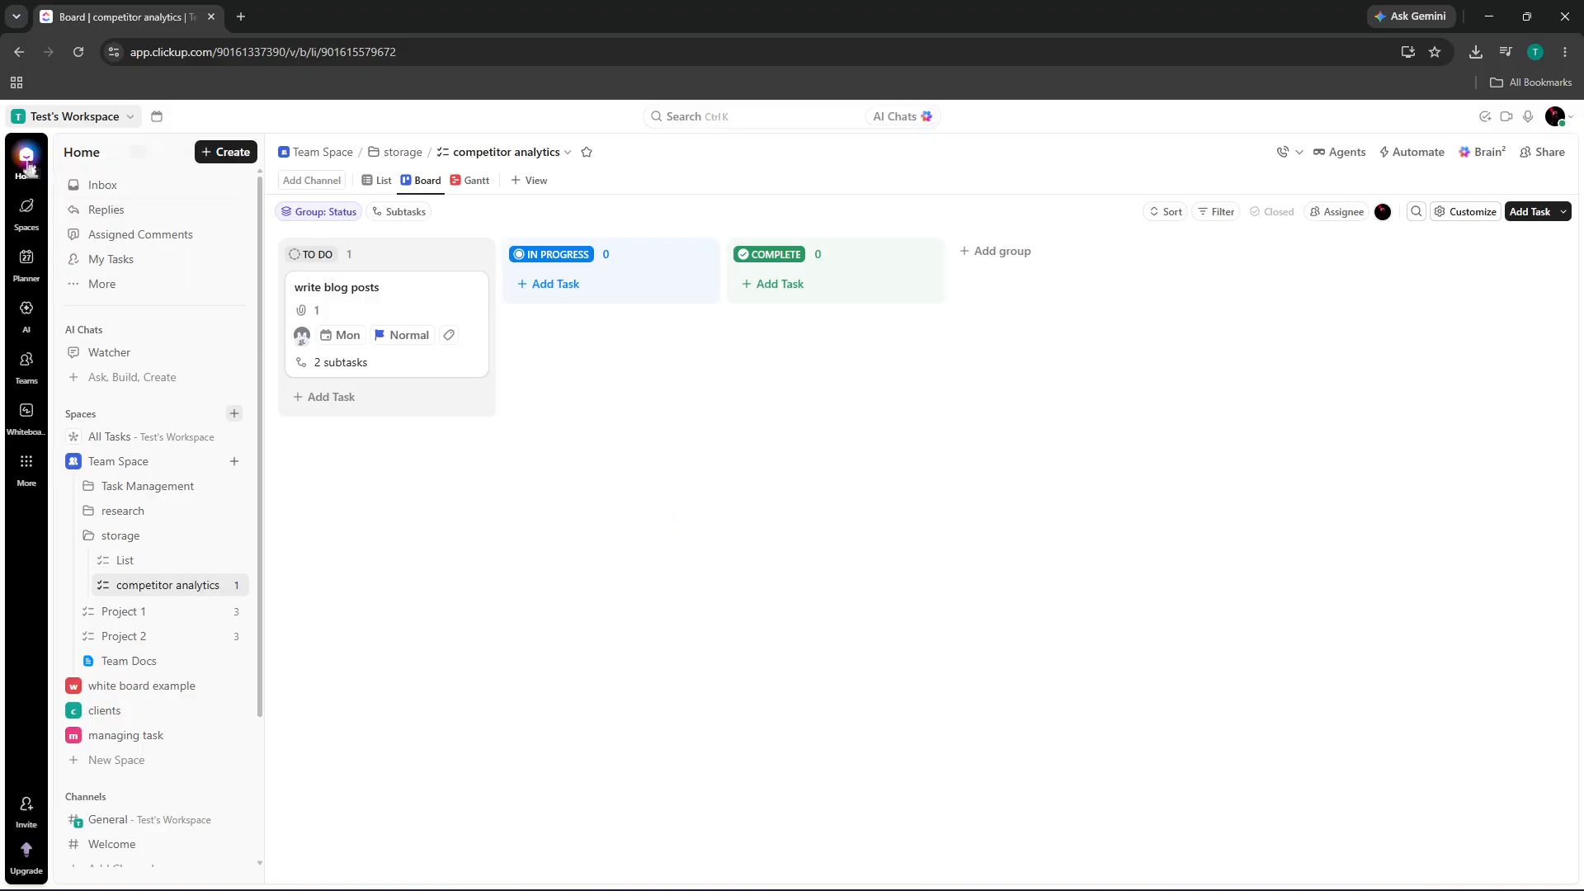
click(26, 206)
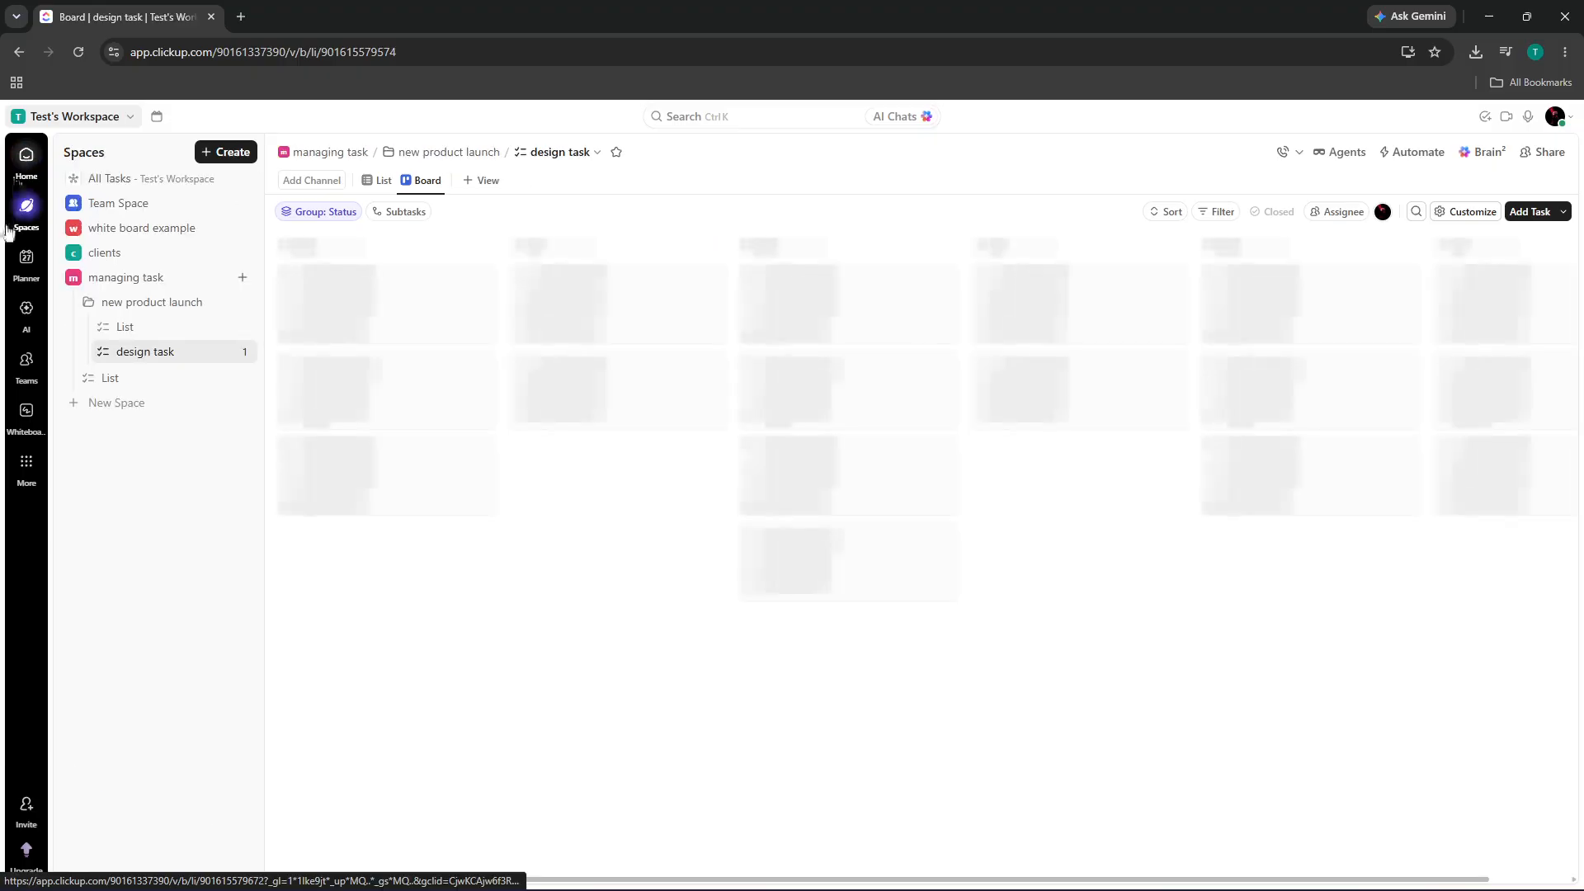